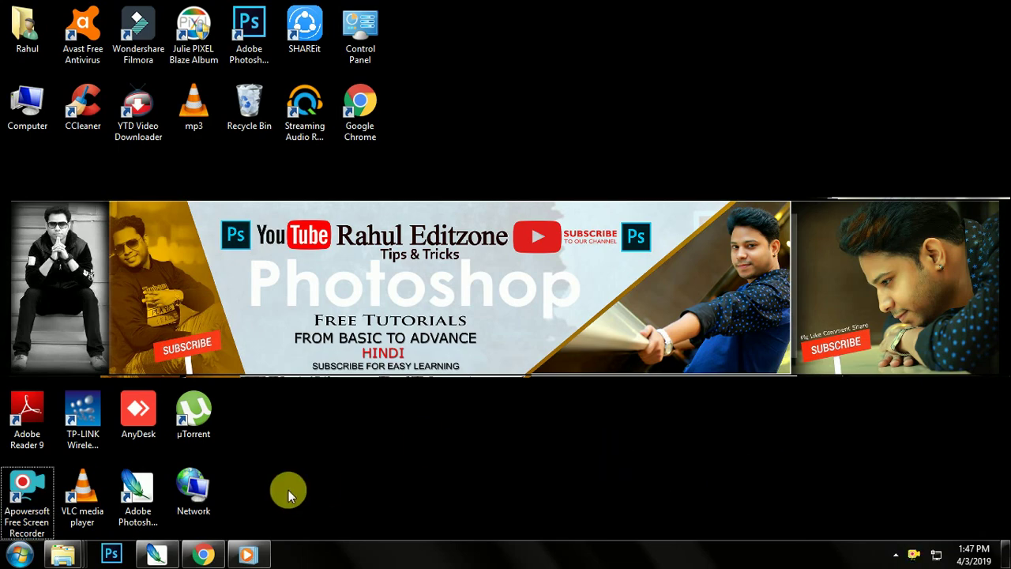
- Restore the YouTube tutorial channel page and scroll up to its banner and Videos tab
click(210, 558)
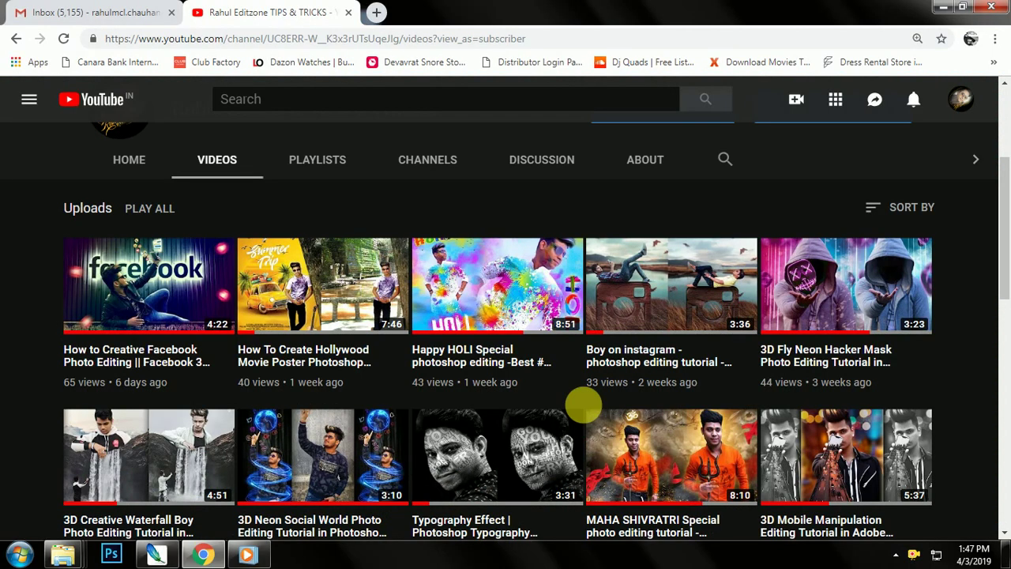
scroll(924, 236, up, 3)
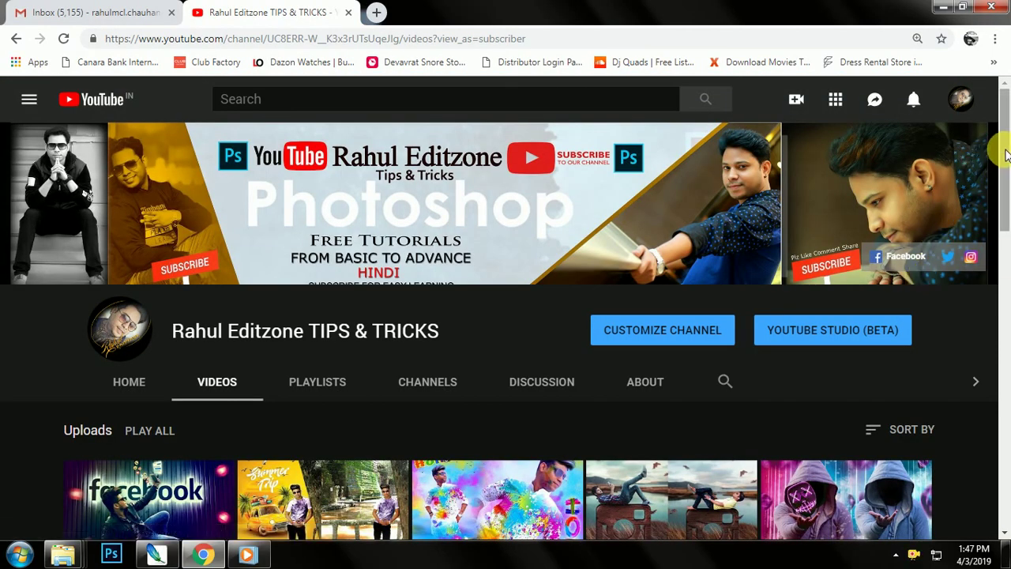
mouse_move(1007, 156)
mouse_down()
mouse_move(996, 453)
mouse_move(1004, 95)
mouse_up()
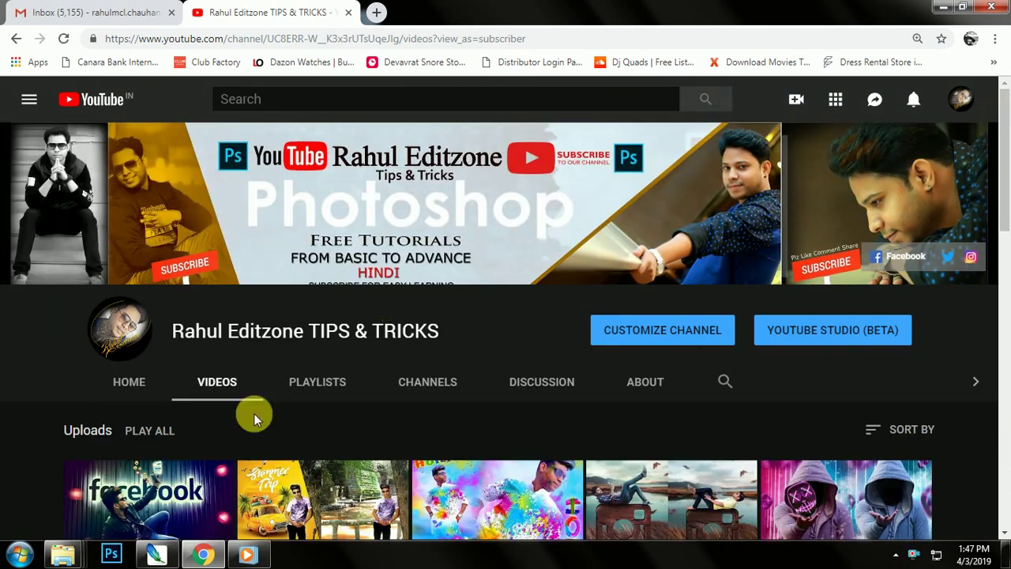
- Open Smoke-bg.jpg full-screen and fitted to view, then open the Taukeer biker cutout PNG
click(157, 553)
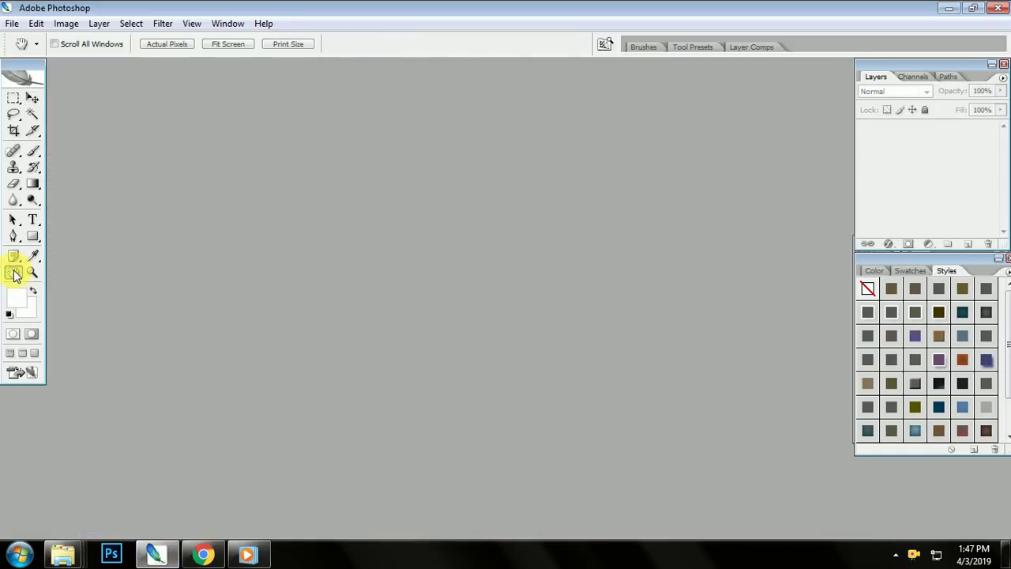
mouse_move(63, 554)
click(103, 482)
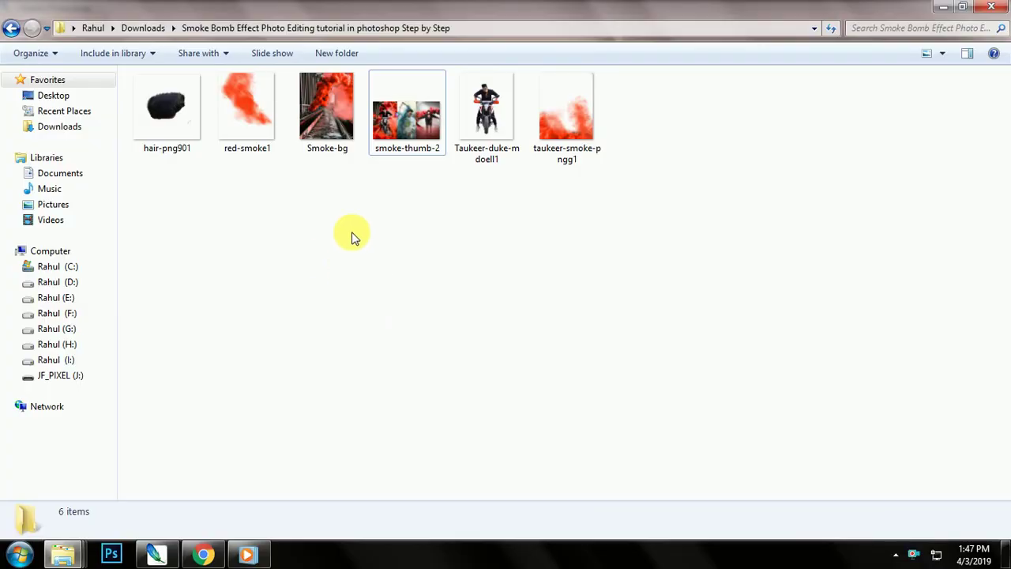
drag(325, 132, 280, 450)
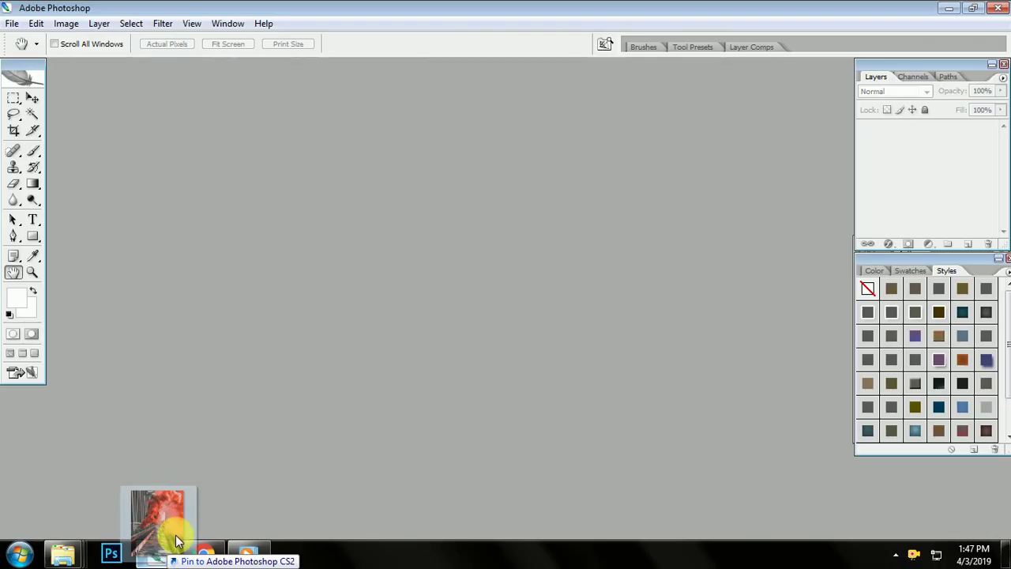
key(f)
key(ctrl+0)
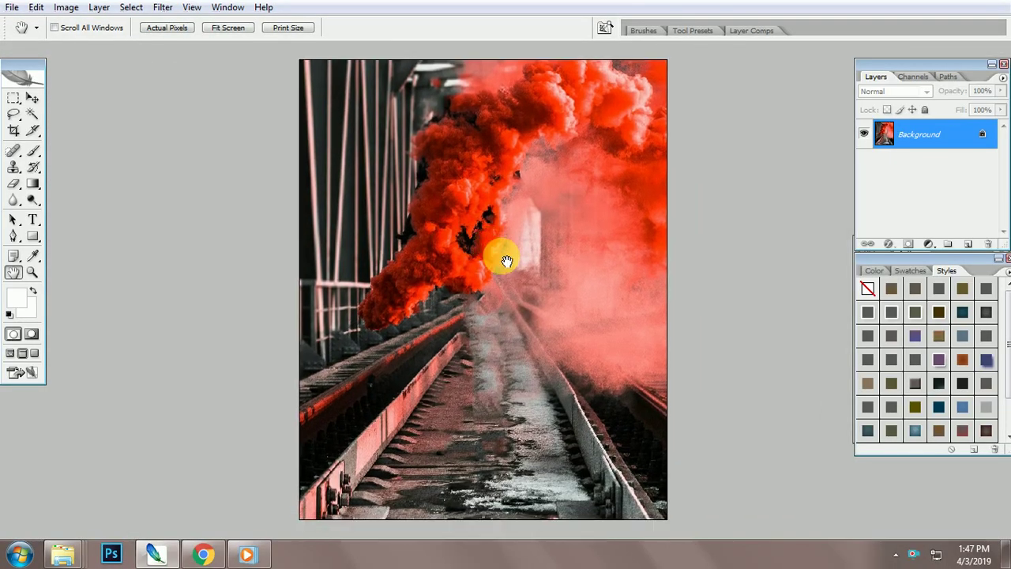
mouse_move(156, 553)
click(124, 498)
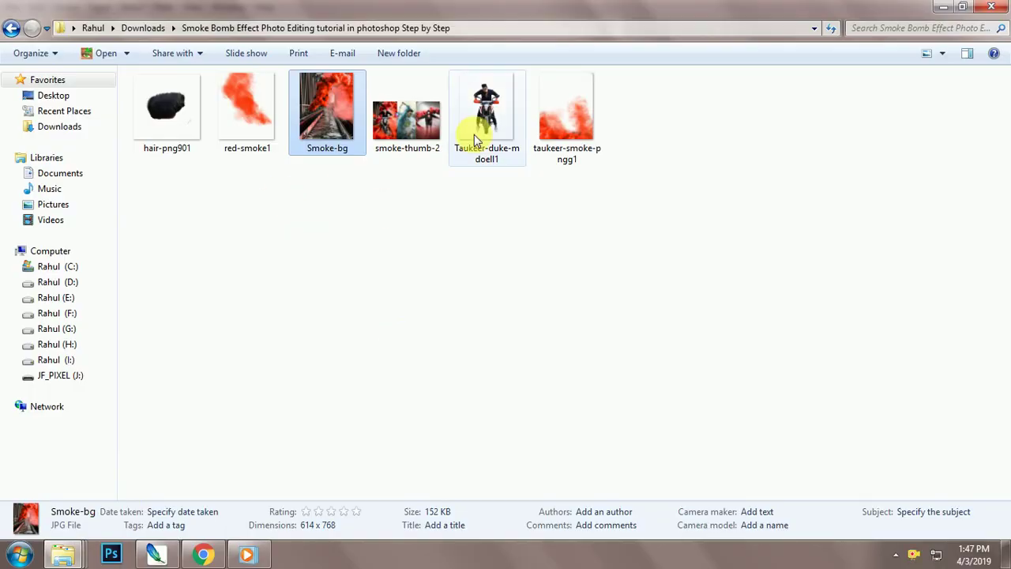
mouse_move(473, 135)
mouse_down()
mouse_move(221, 506)
mouse_move(384, 265)
mouse_up()
- Place the biker cutout as Layer 1, centred on the railway tracks
key(v)
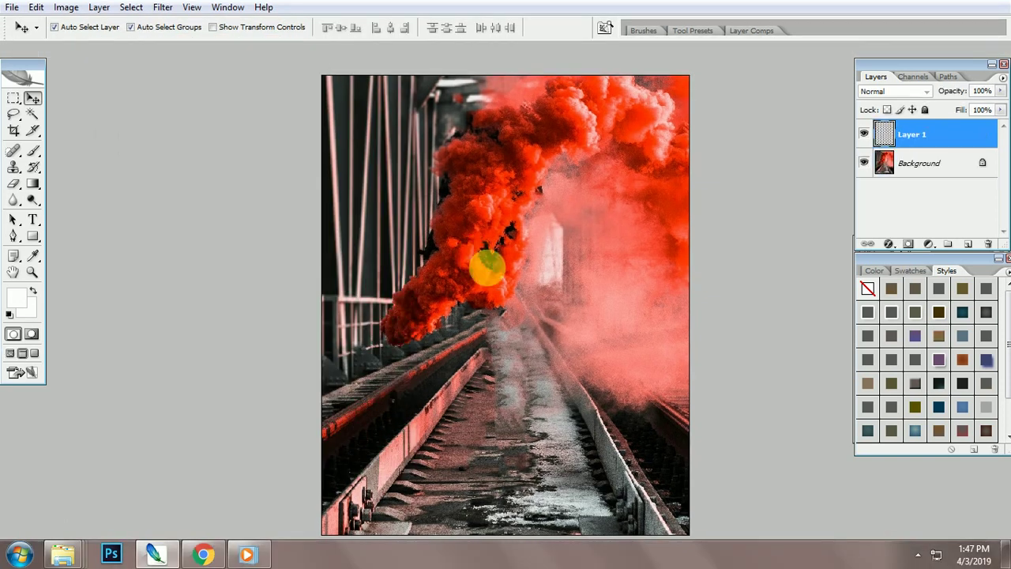
key(ctrl+t)
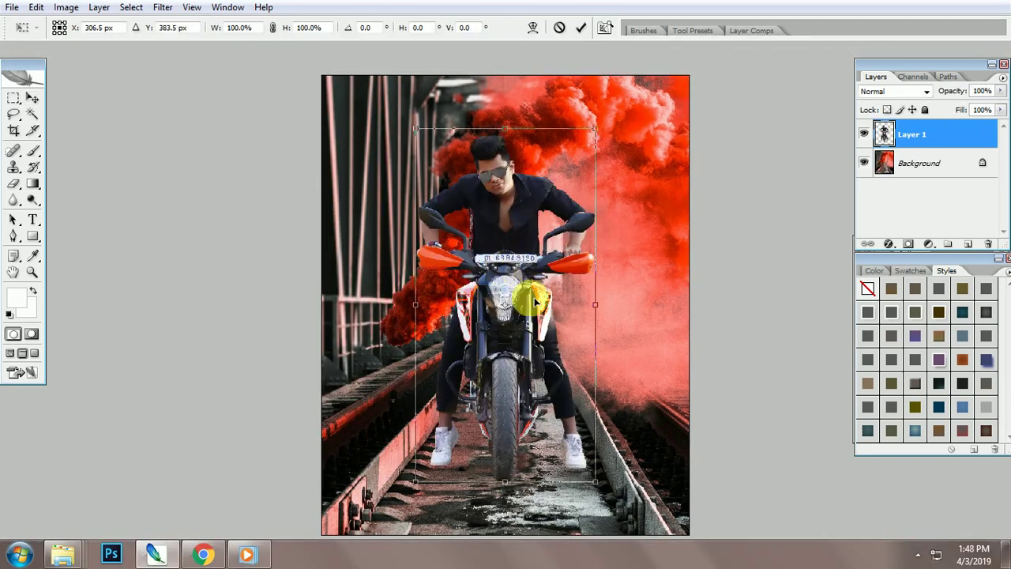
key(ctrl+minus)
drag(541, 349, 542, 361)
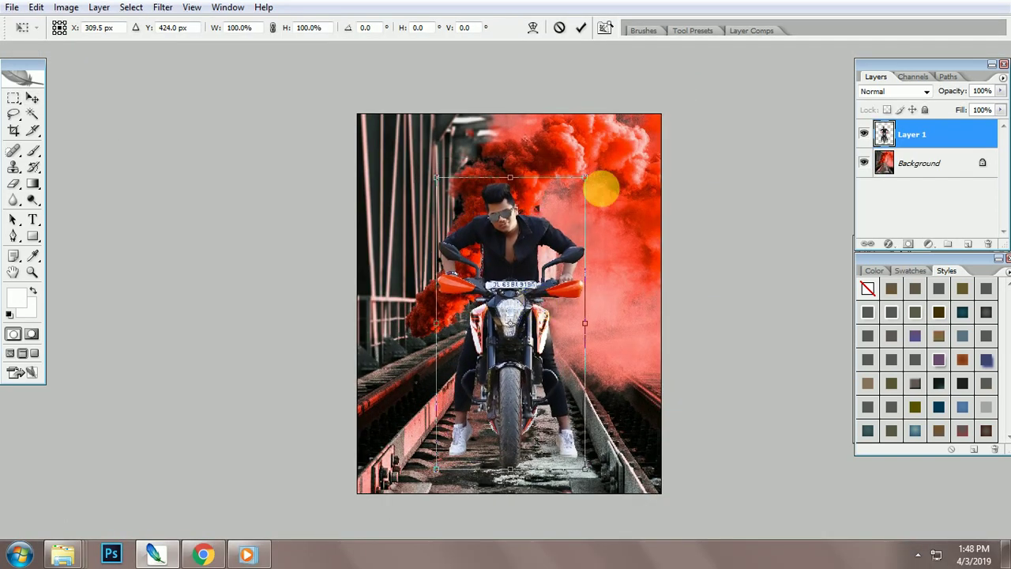
key(Return)
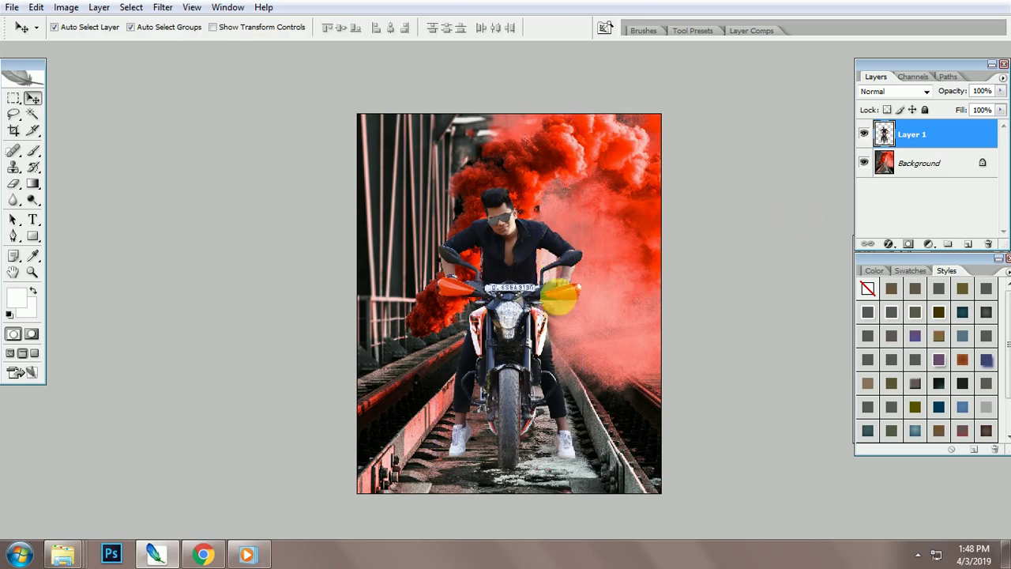
- Paint soft white dabs at the biker's shoes on a new Layer 2
click(972, 245)
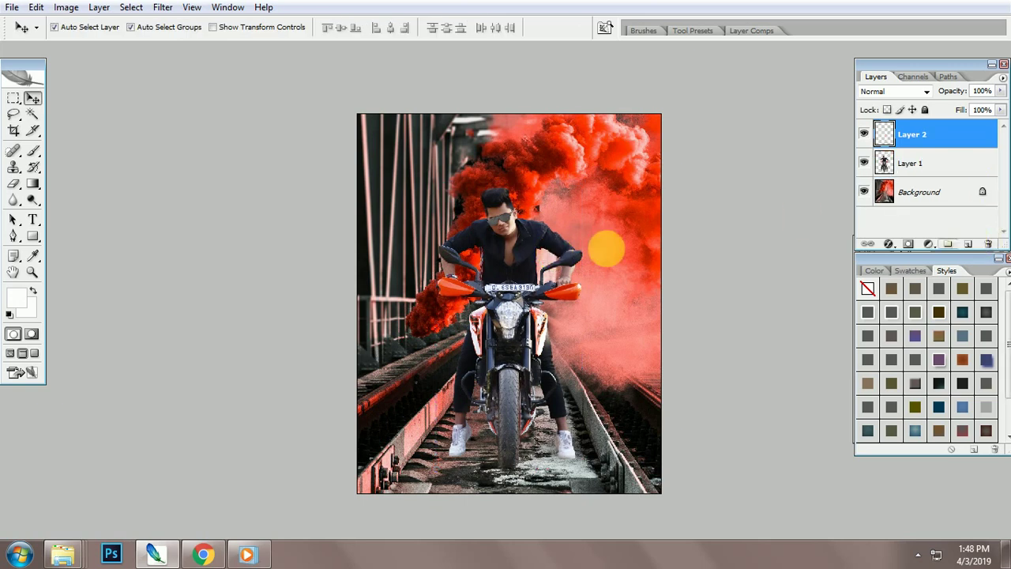
click(33, 154)
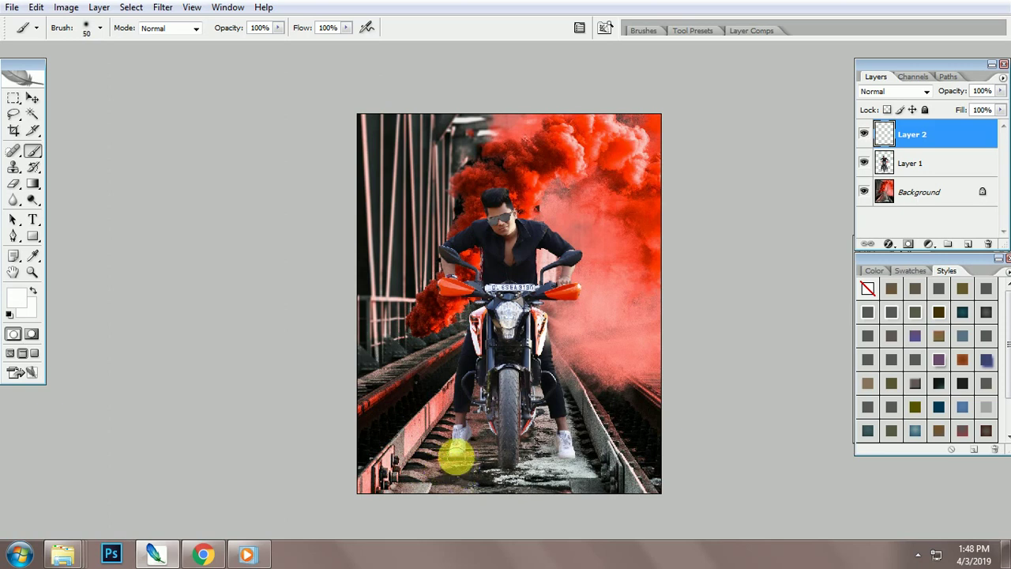
click(572, 465)
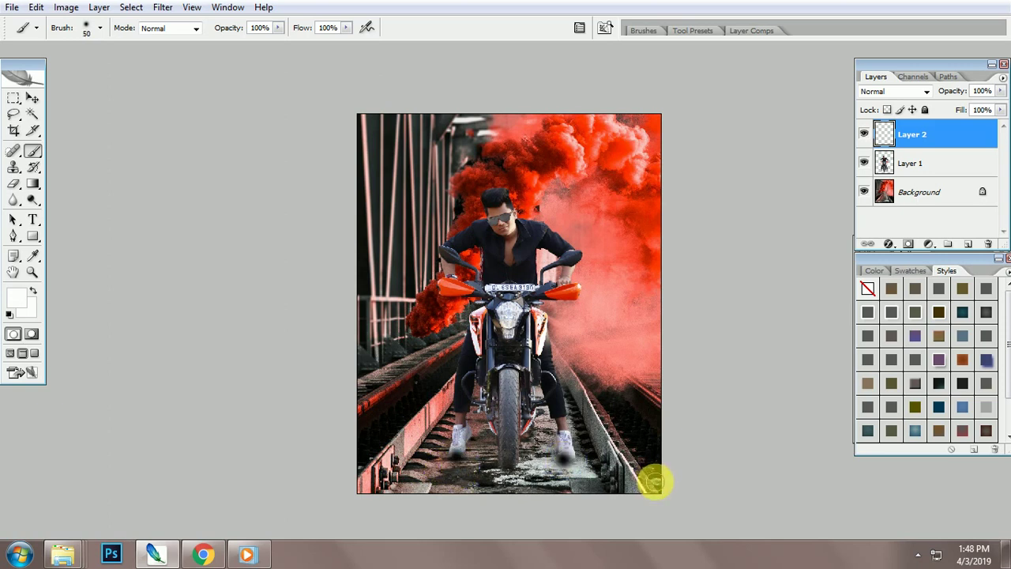
- Widen the biker layer slightly to about 104%
key(v)
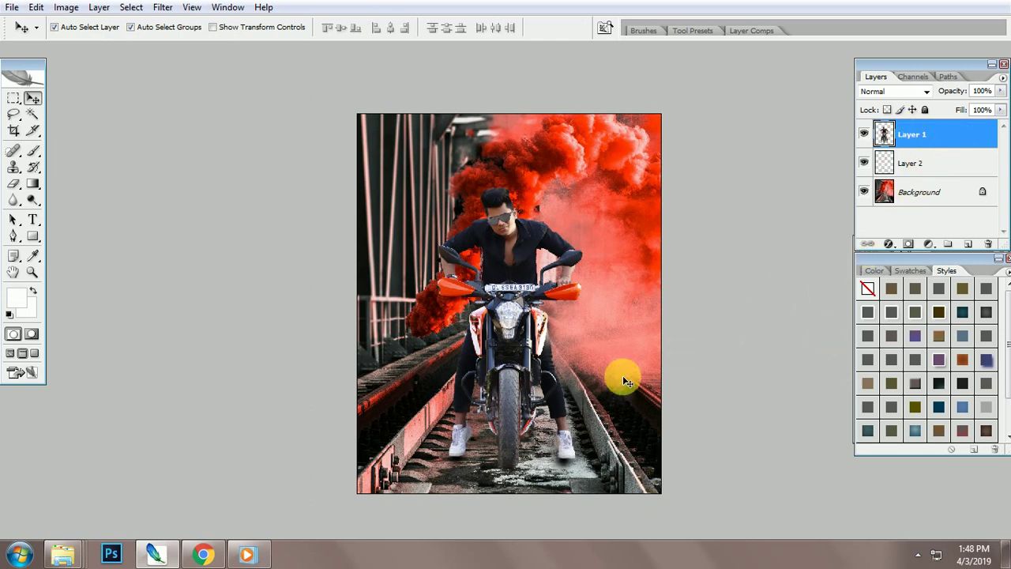
key(ctrl+t)
drag(585, 330, 599, 335)
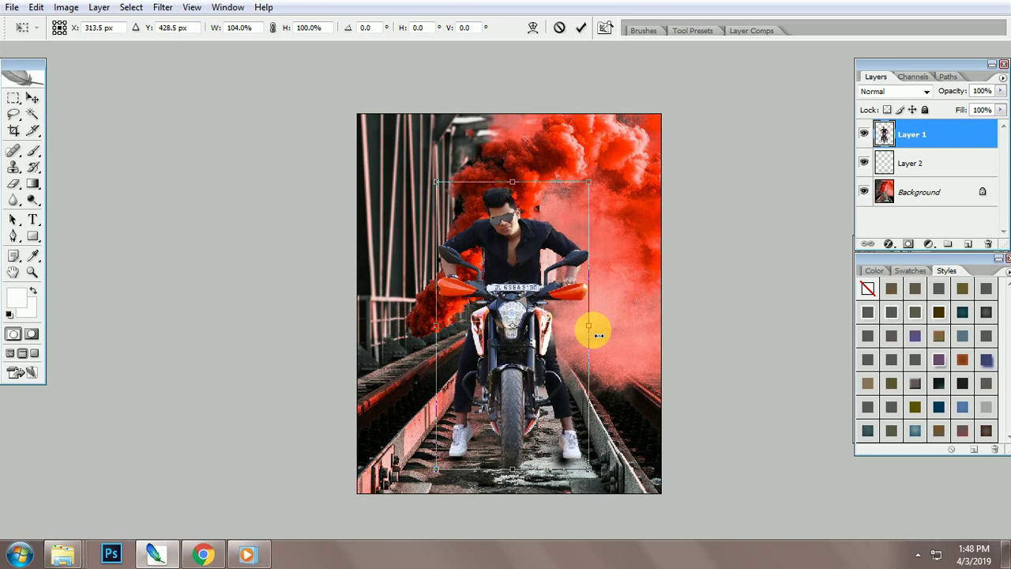
key(Return)
- Select the painted dabs layer and reposition it with a transform
click(916, 163)
key(ctrl+t)
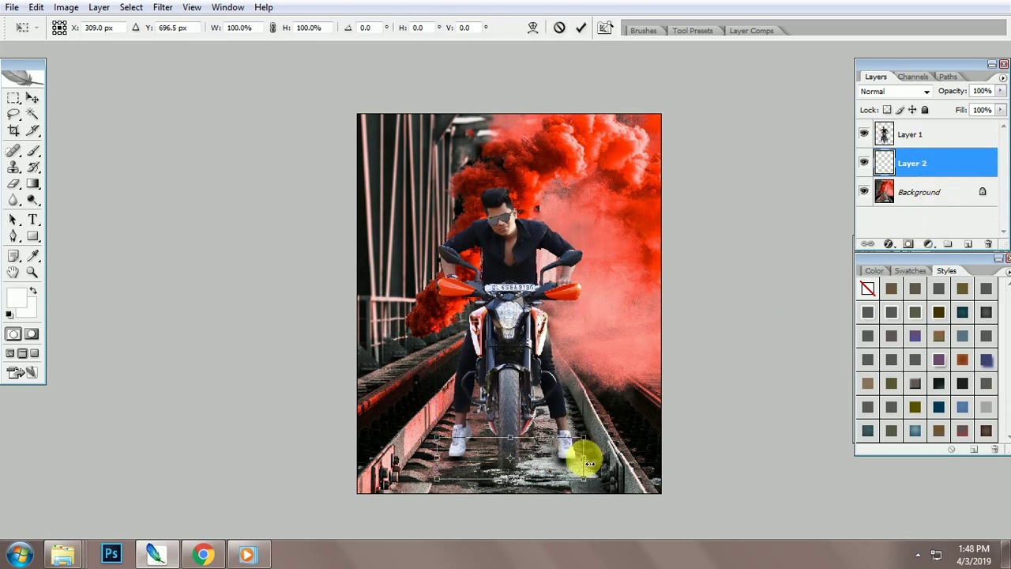
key(Return)
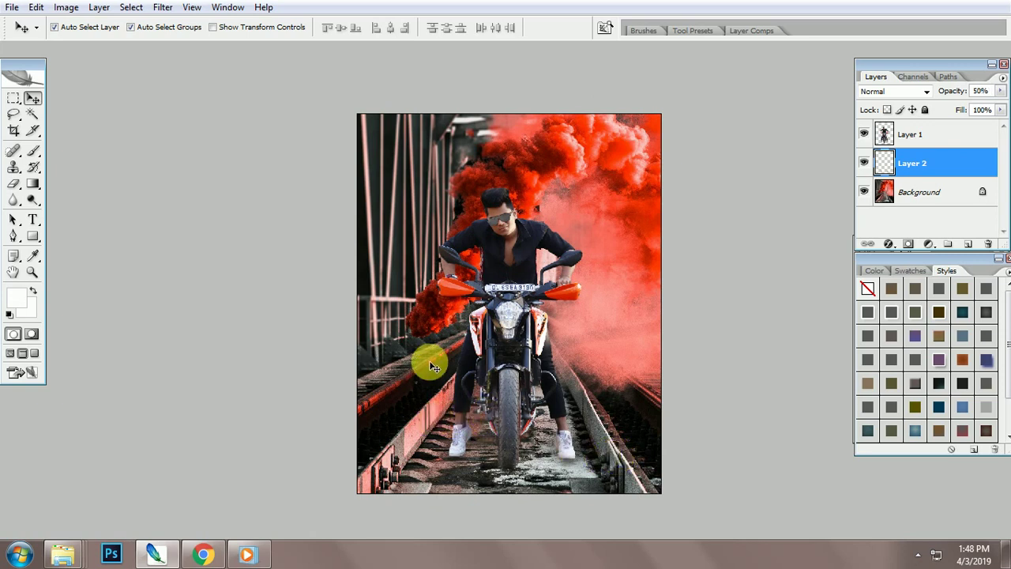
- Add red-smoke1 as Layer 3, scaled to the upper left and stretched to the top edge
click(89, 551)
click(95, 481)
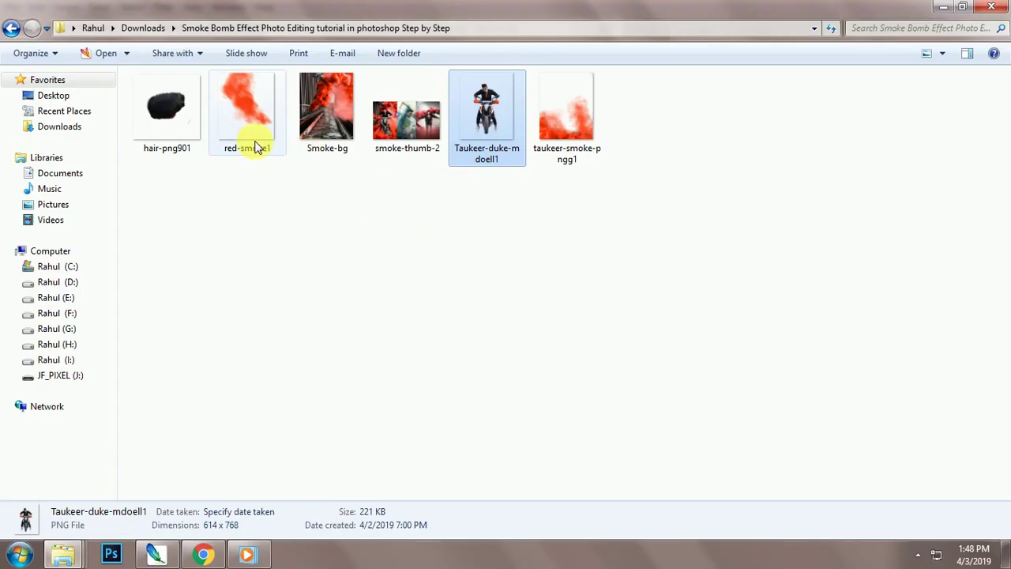
mouse_move(253, 140)
mouse_down()
mouse_move(158, 559)
mouse_move(300, 337)
mouse_up()
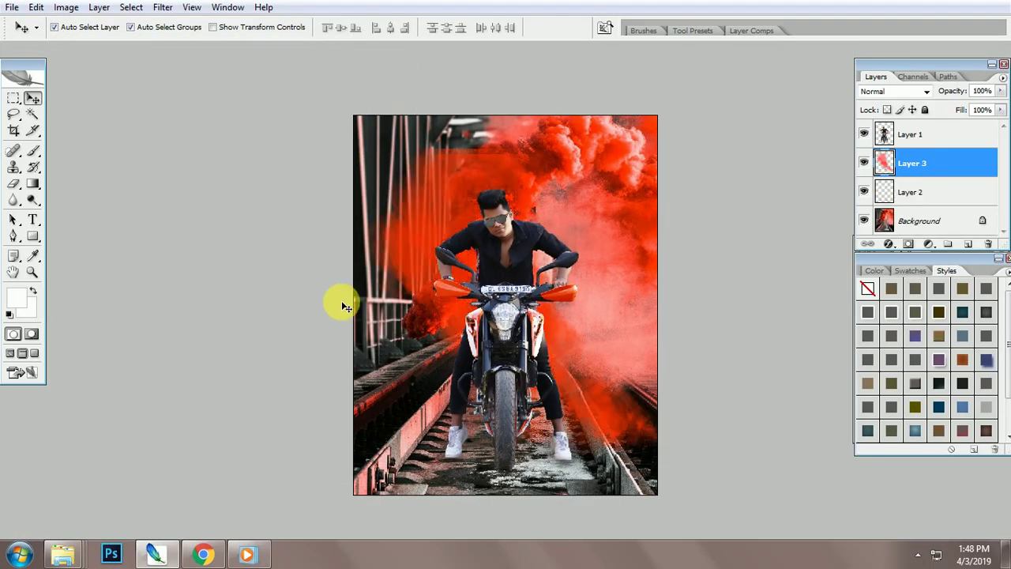
key(ctrl+t)
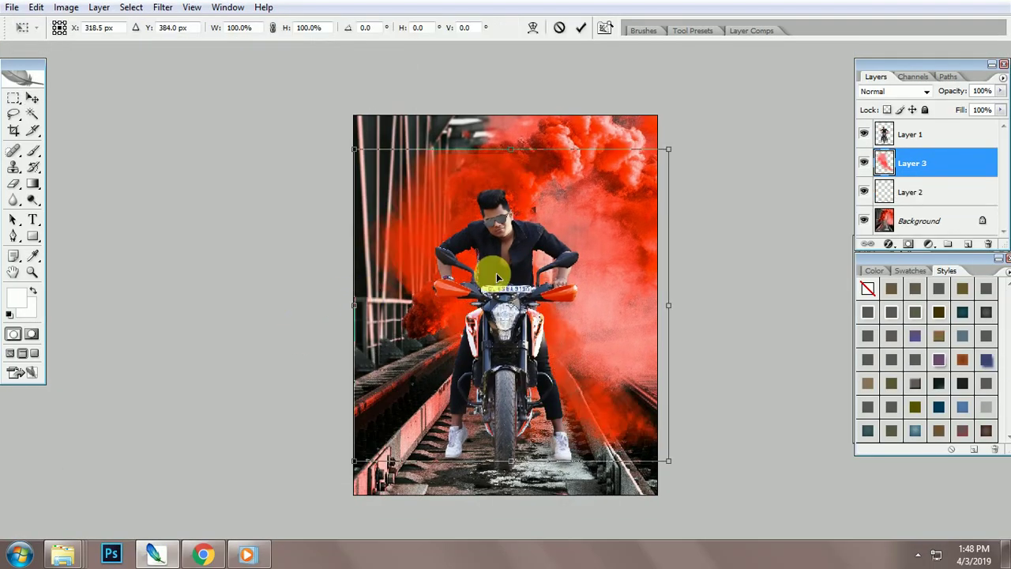
mouse_move(668, 148)
mouse_down()
mouse_move(470, 342)
mouse_move(410, 220)
mouse_move(422, 215)
mouse_up()
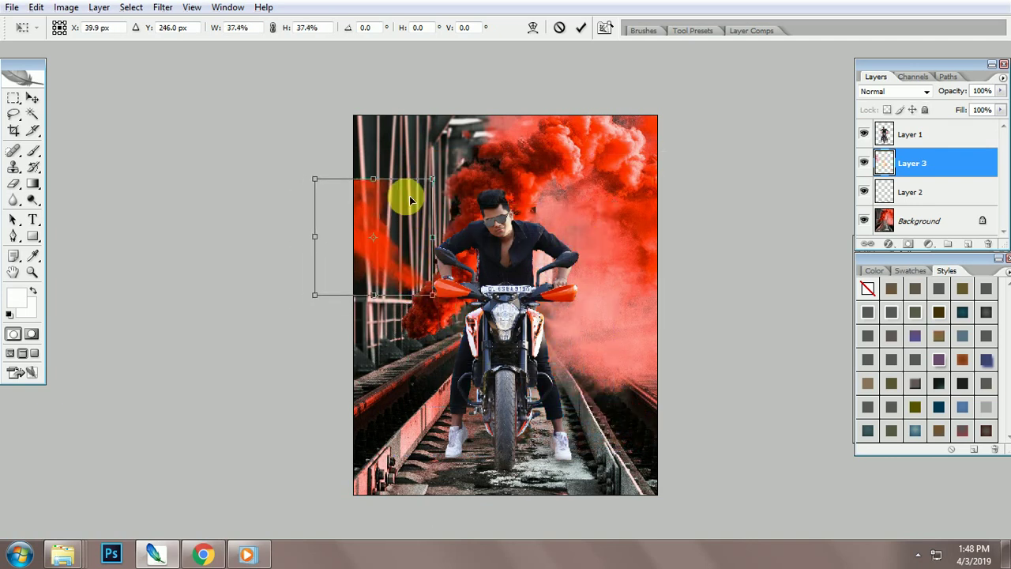
drag(372, 179, 374, 115)
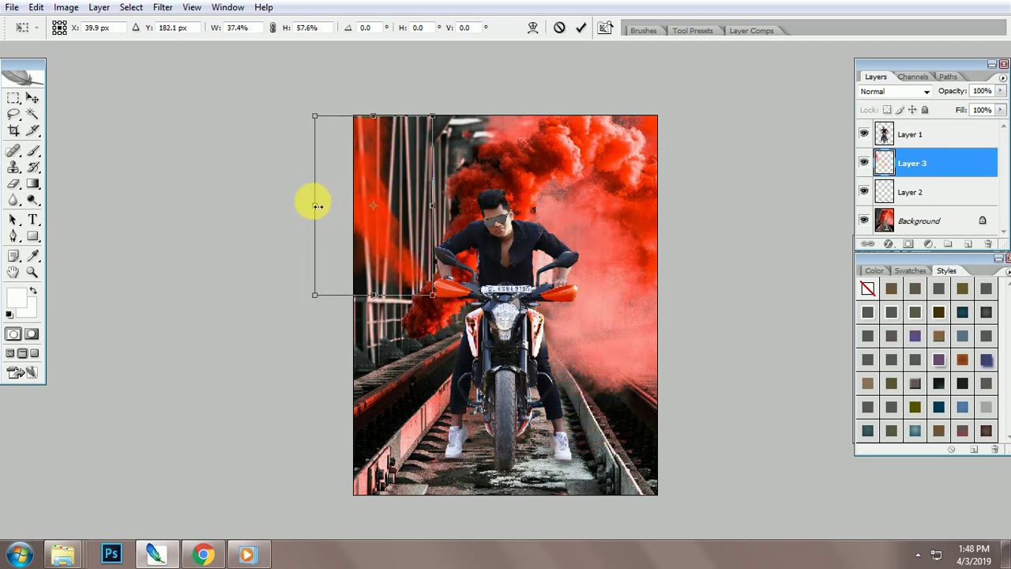
drag(317, 206, 334, 208)
key(Return)
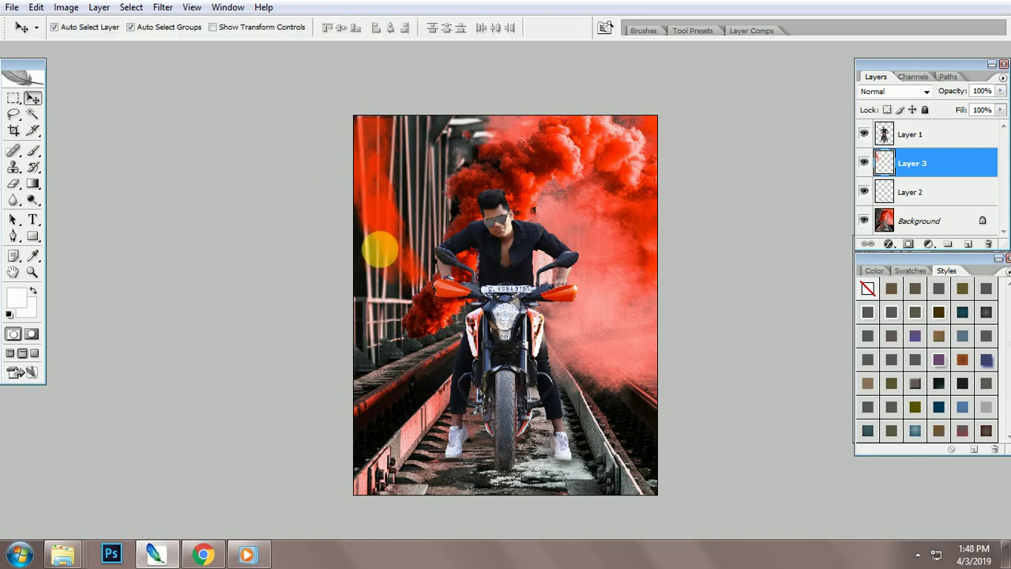
- Duplicate the smoke layer, flip it horizontally and move the copy to the right side
key(ctrl+j)
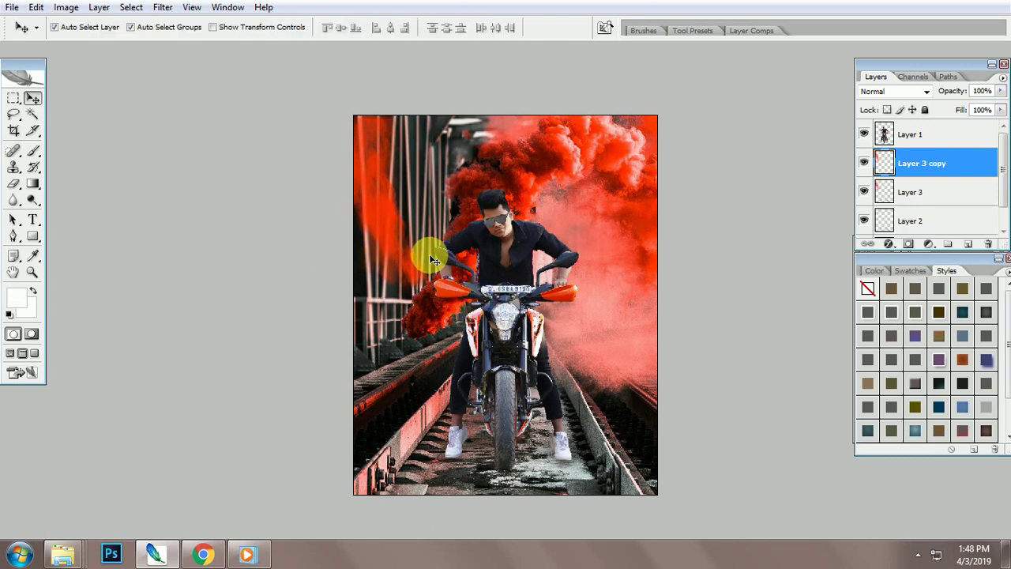
key(ctrl+t)
right_click(411, 216)
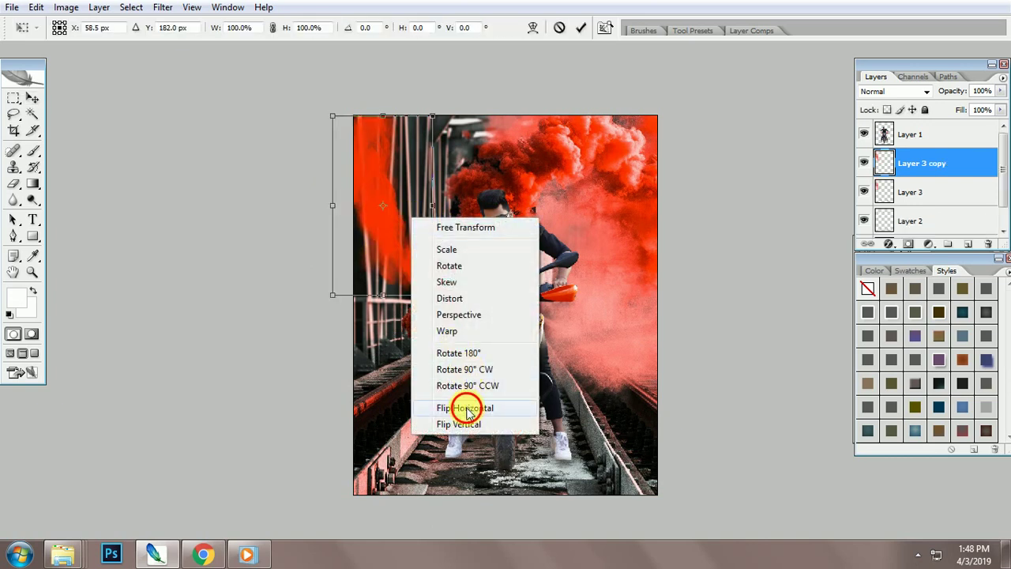
click(466, 407)
drag(409, 266, 650, 292)
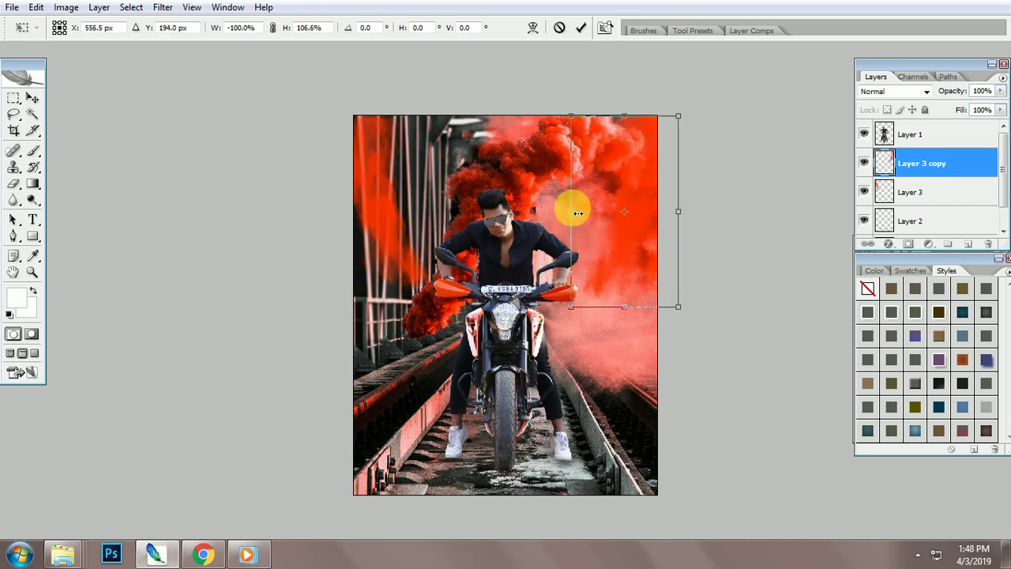
key(Return)
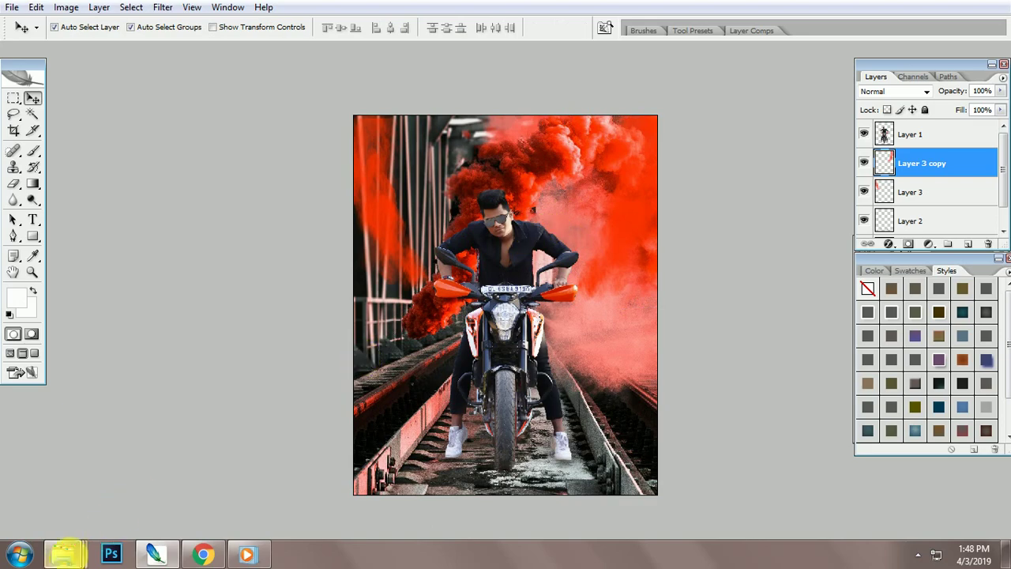
- Bring the hair-png901 image into the composition above the biker layer
click(87, 493)
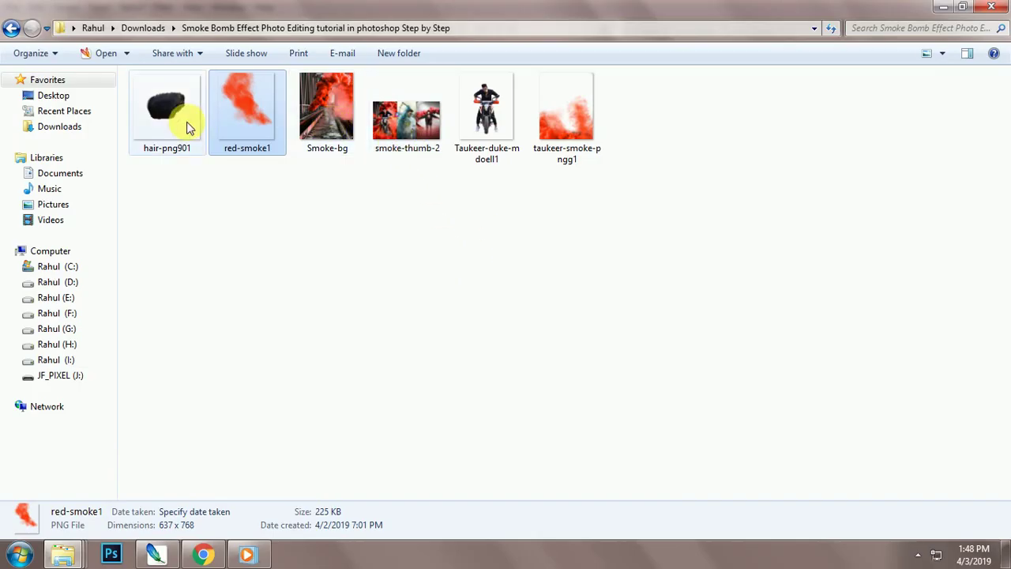
mouse_move(162, 117)
mouse_down()
mouse_move(399, 306)
mouse_move(492, 233)
mouse_up()
key(ctrl+0)
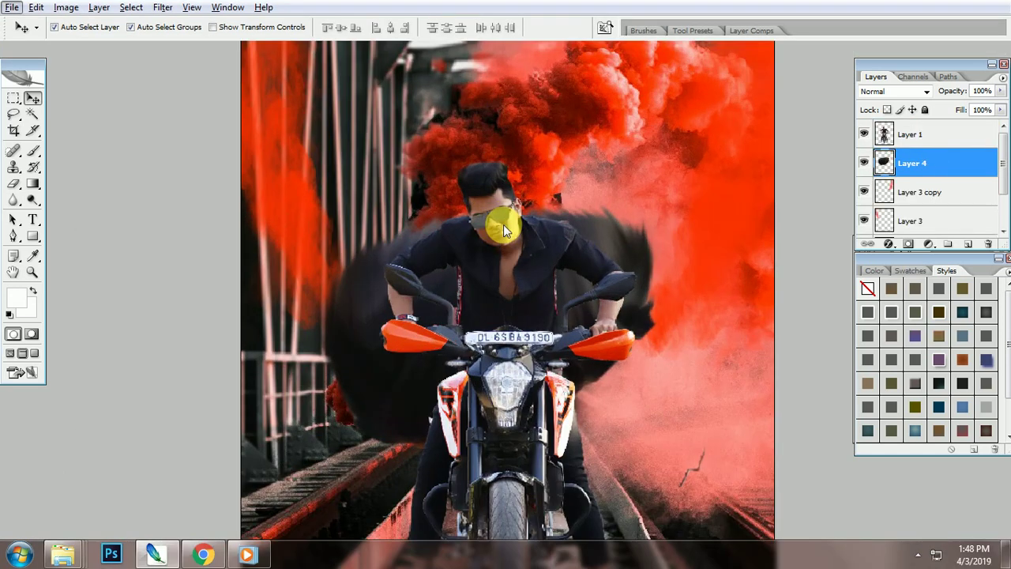
key(f)
key(ctrl+bracketright)
- Scale the hair down in two transforms to fit the biker's head
key(ctrl+t)
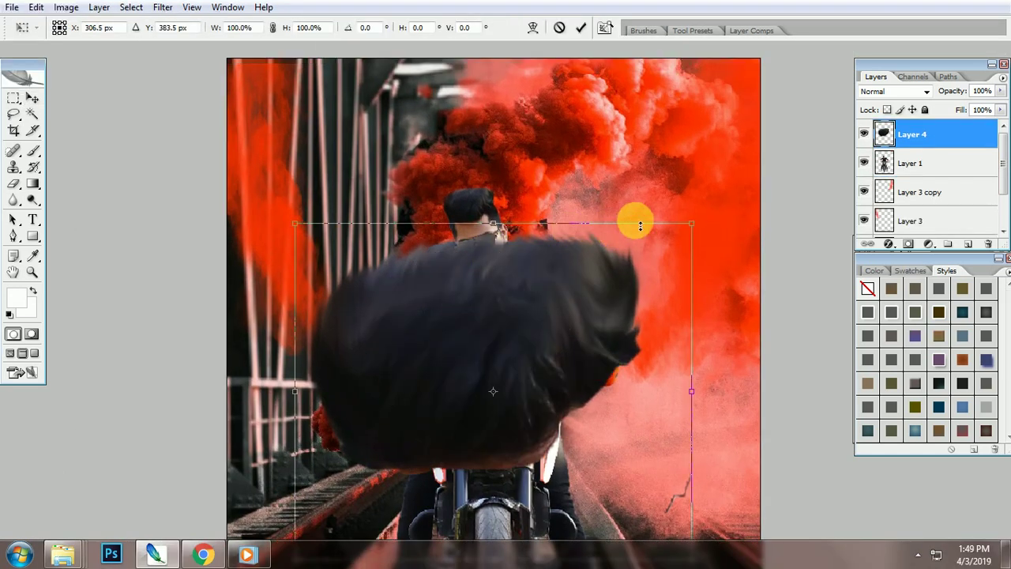
mouse_move(692, 221)
mouse_down()
mouse_move(579, 304)
mouse_move(545, 316)
mouse_up()
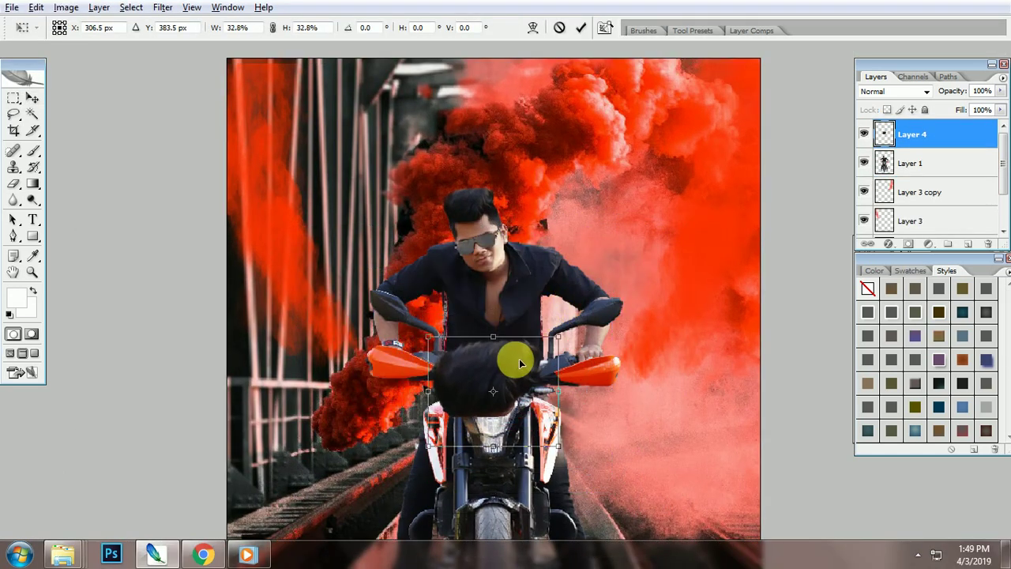
key(Return)
drag(515, 356, 480, 202)
key(ctrl+t)
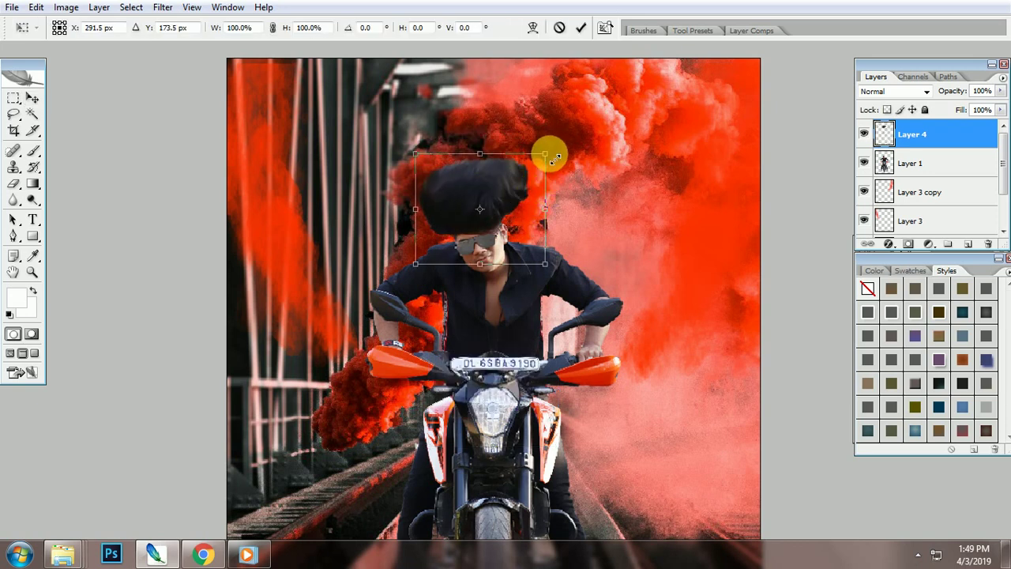
drag(529, 164, 521, 184)
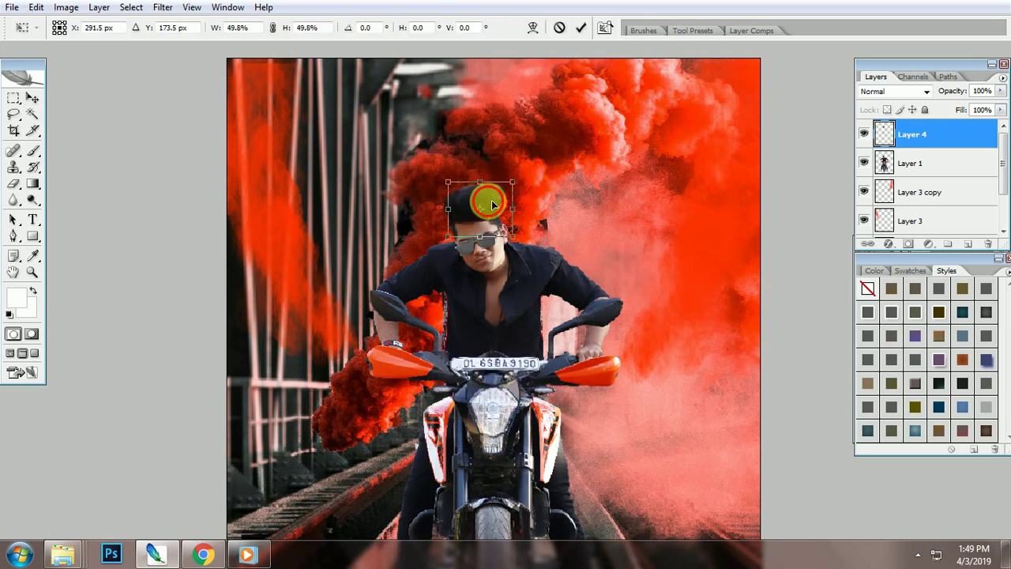
key(Return)
- Nudge the hair into place on the head and merge it into the biker layer
key(ctrl+plus)
drag(476, 199, 470, 204)
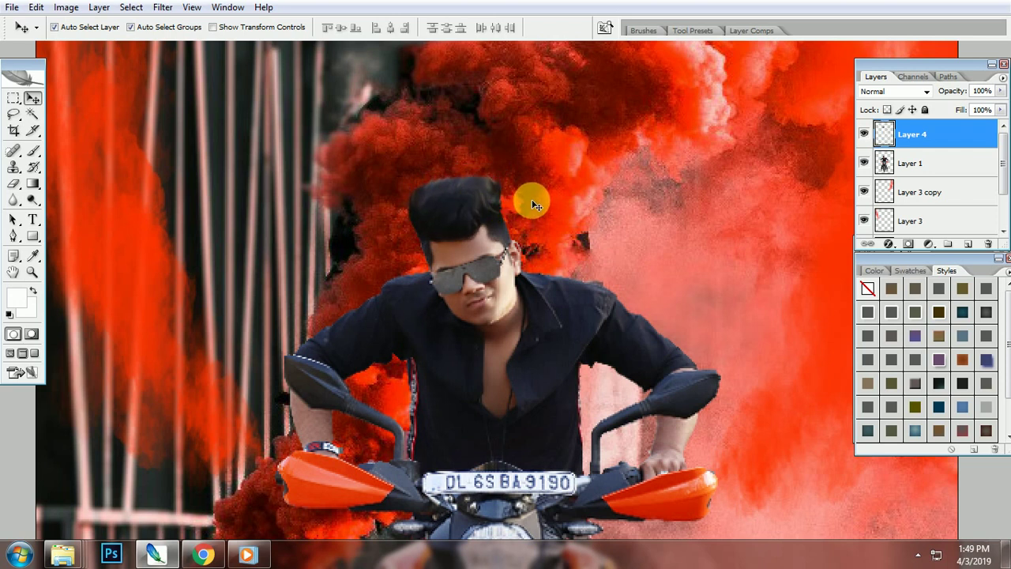
key(ctrl+minus)
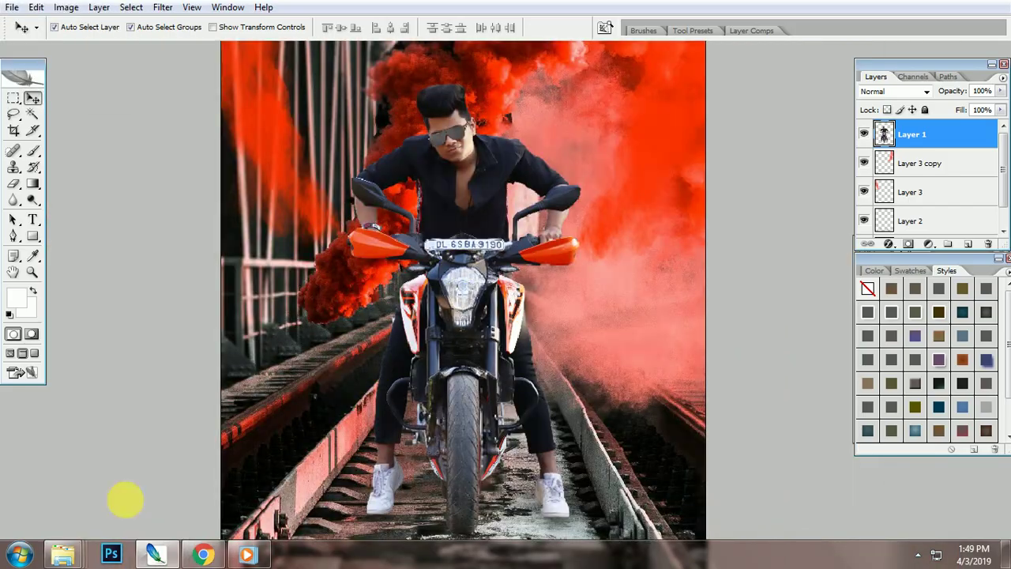
key(ctrl+e)
- Add taukeer-smoke-pngg1 as a top smoke layer across the bottom foreground, then select the biker layer
mouse_move(63, 554)
click(83, 501)
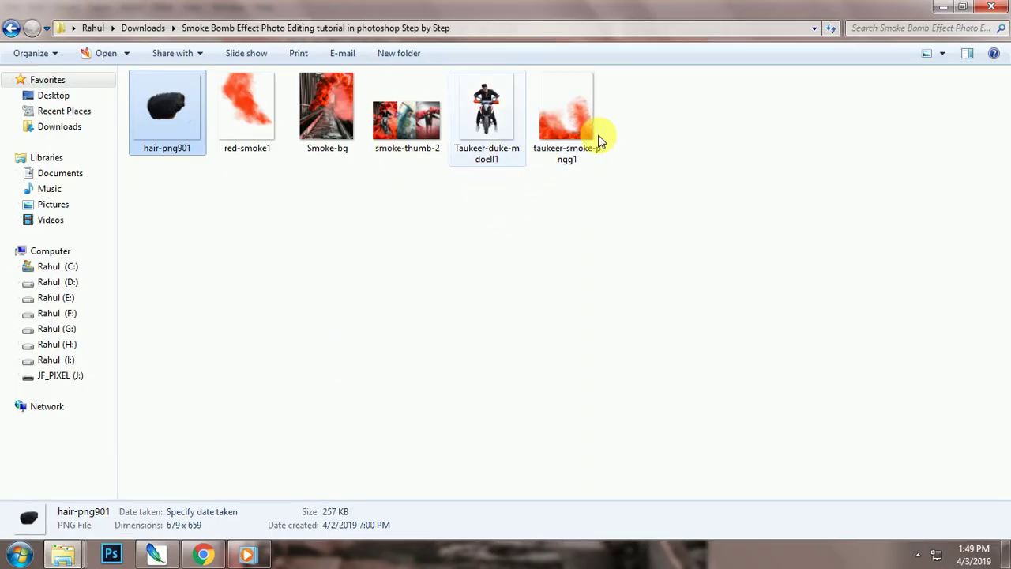
drag(560, 136, 410, 342)
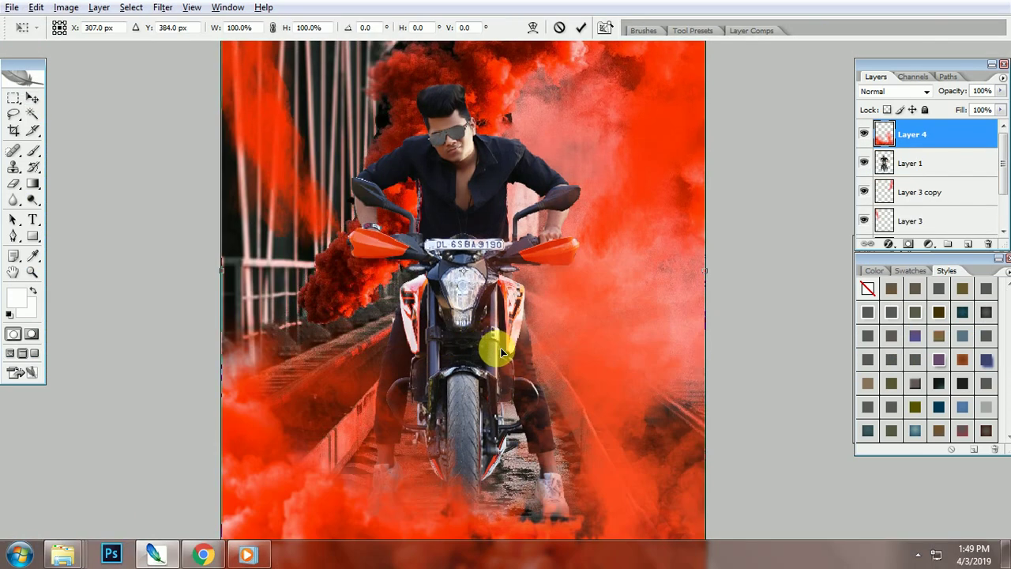
key(Return)
key(ctrl+plus)
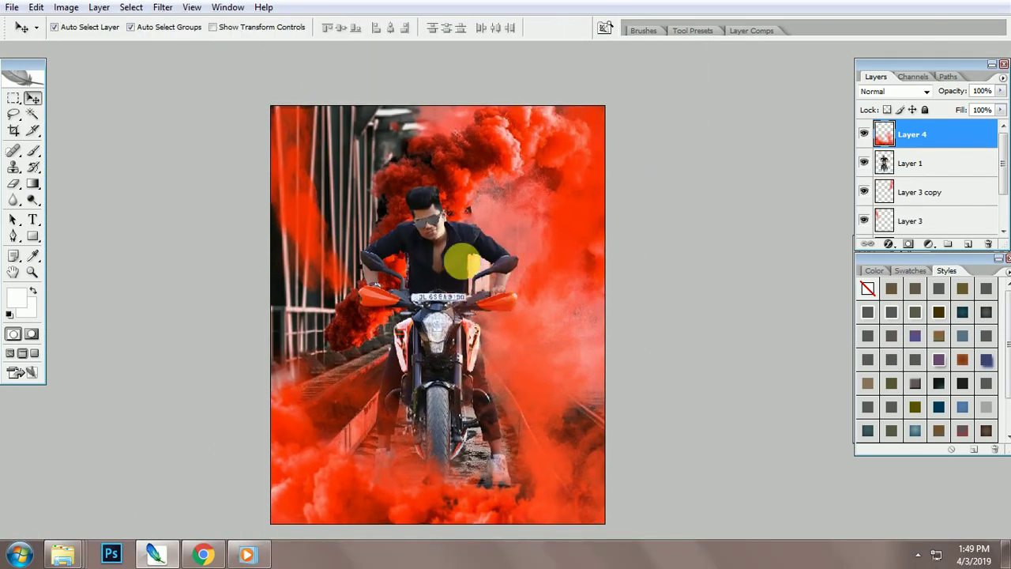
click(454, 260)
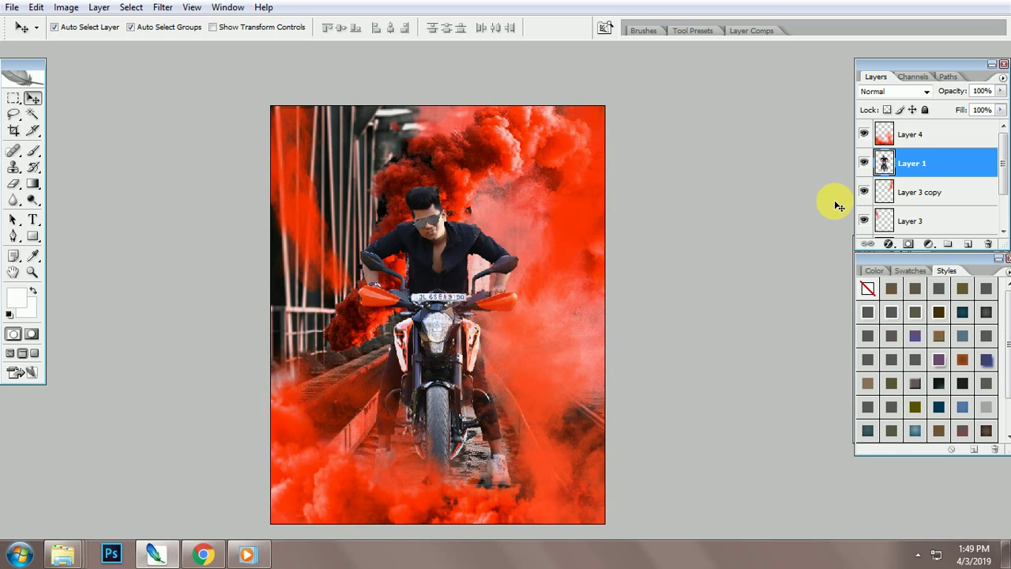
- Apply Levels to the biker layer with the white input level at 229
key(ctrl+l)
drag(377, 44, 689, 43)
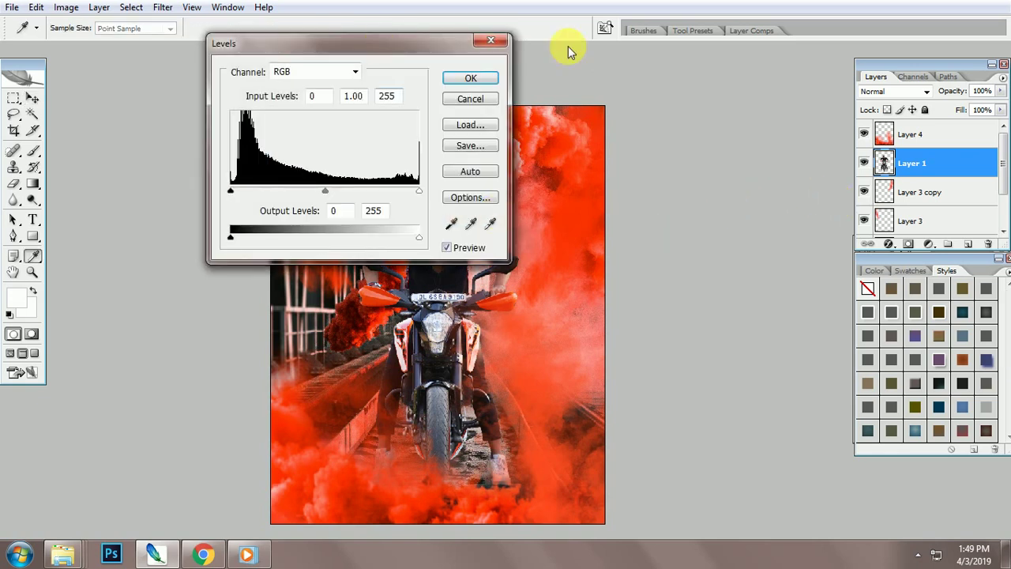
drag(730, 191, 708, 190)
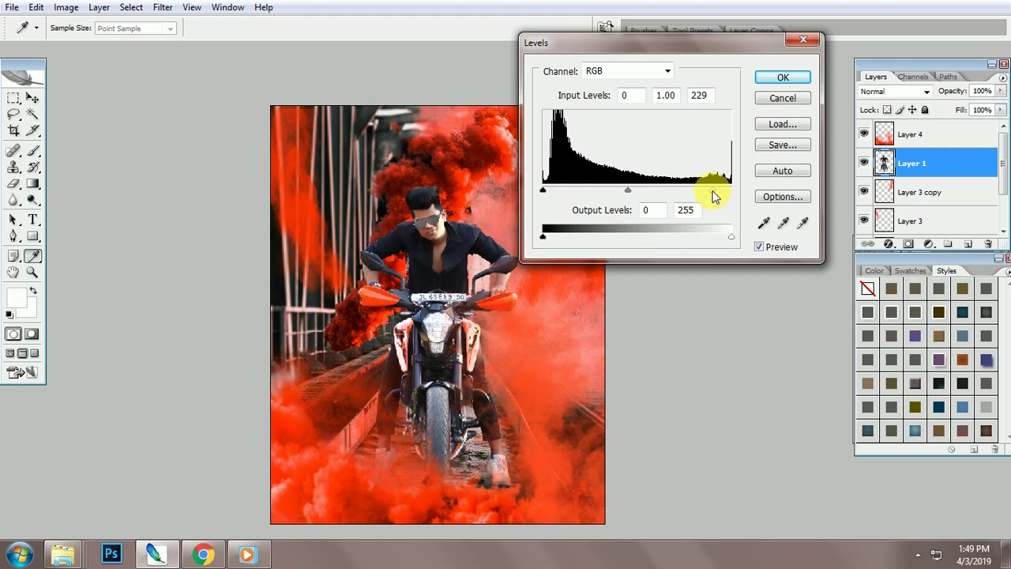
key(Return)
- Flatten all layers into a single Background layer
key(v)
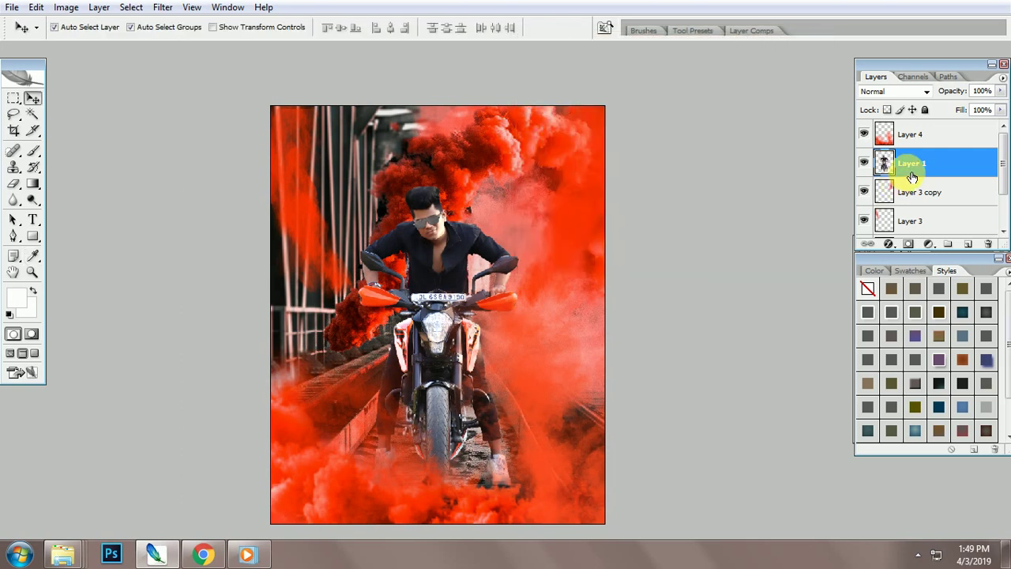
click(1002, 77)
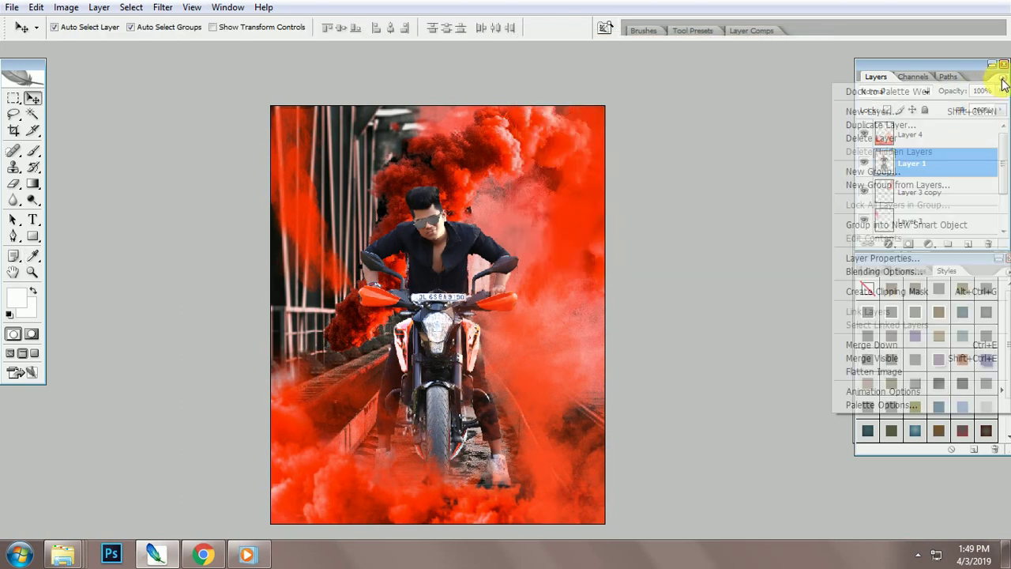
click(864, 371)
- Apply a Brightness/Contrast adjustment to the flattened image
click(66, 8)
mouse_move(89, 43)
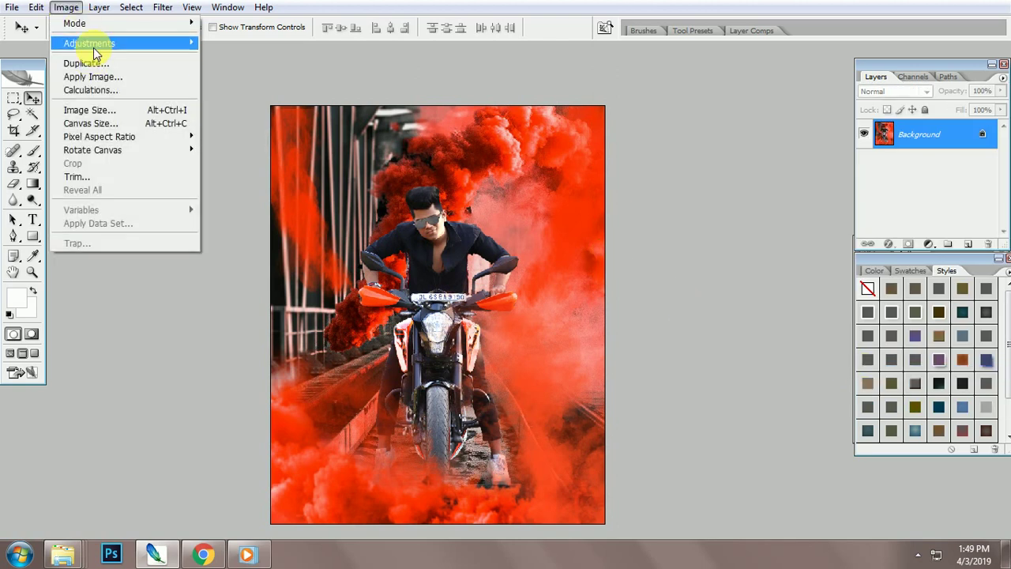
click(254, 123)
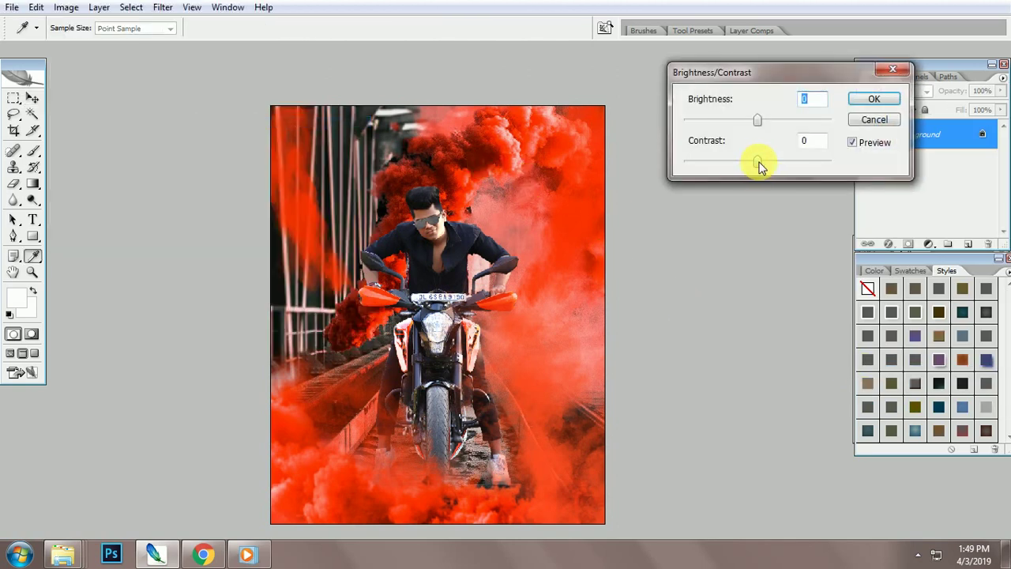
click(873, 98)
key(v)
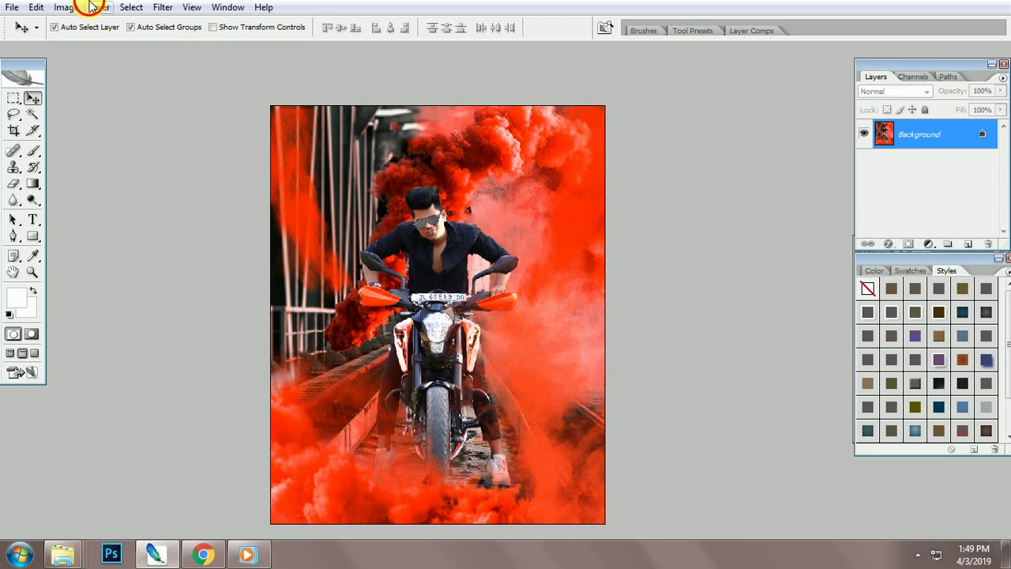
click(66, 8)
mouse_move(89, 43)
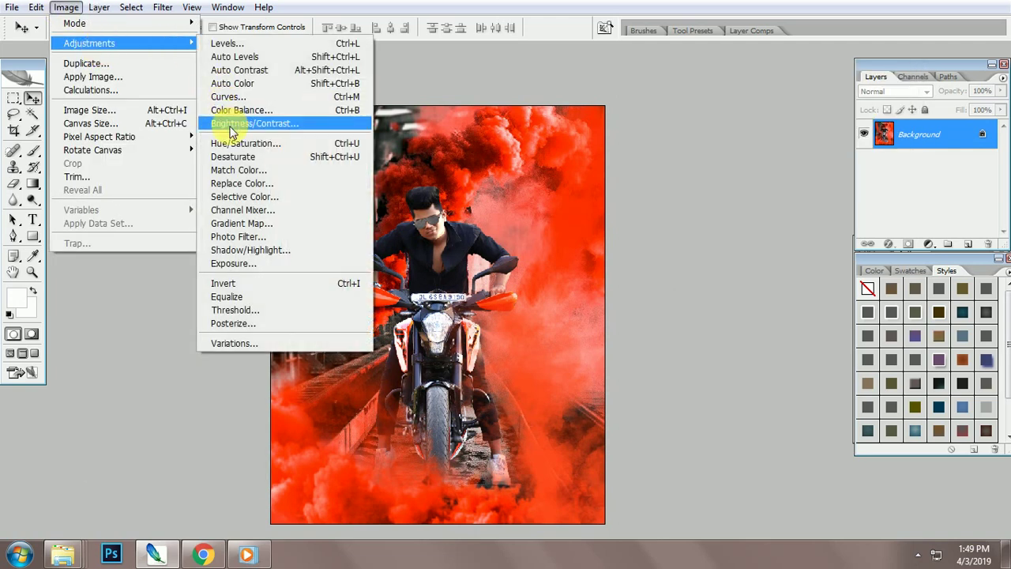
- Apply Hue/Saturation with Reds hue +4, saturation +10 and Master hue +6
click(236, 140)
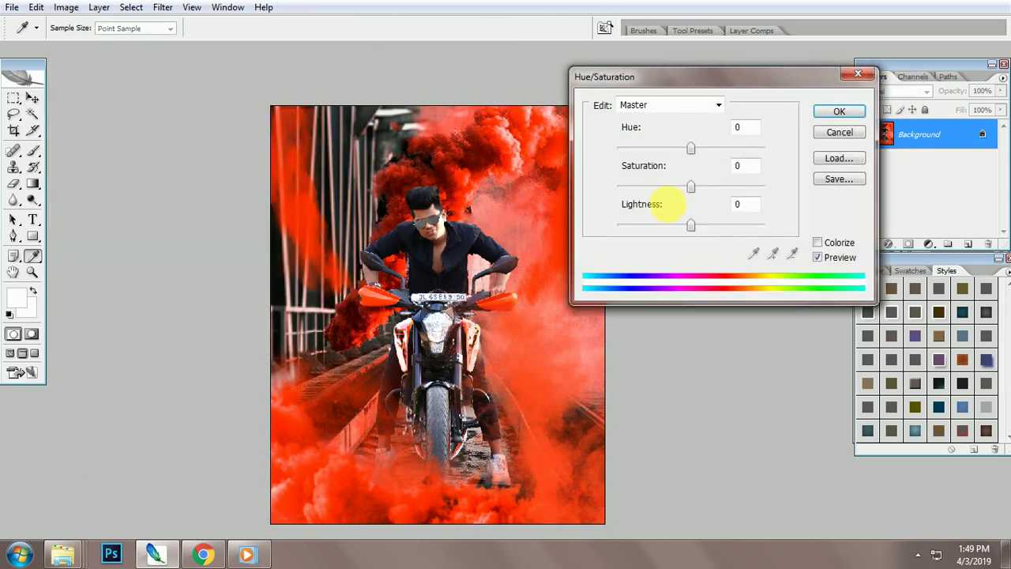
click(642, 105)
click(638, 129)
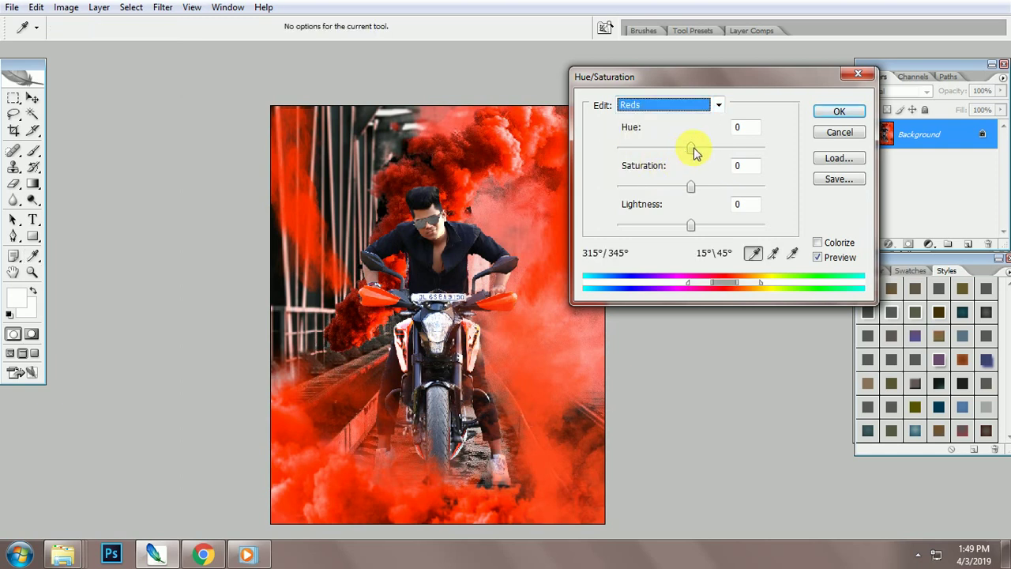
mouse_move(692, 148)
mouse_down()
mouse_move(710, 151)
mouse_move(697, 154)
mouse_move(698, 188)
mouse_up()
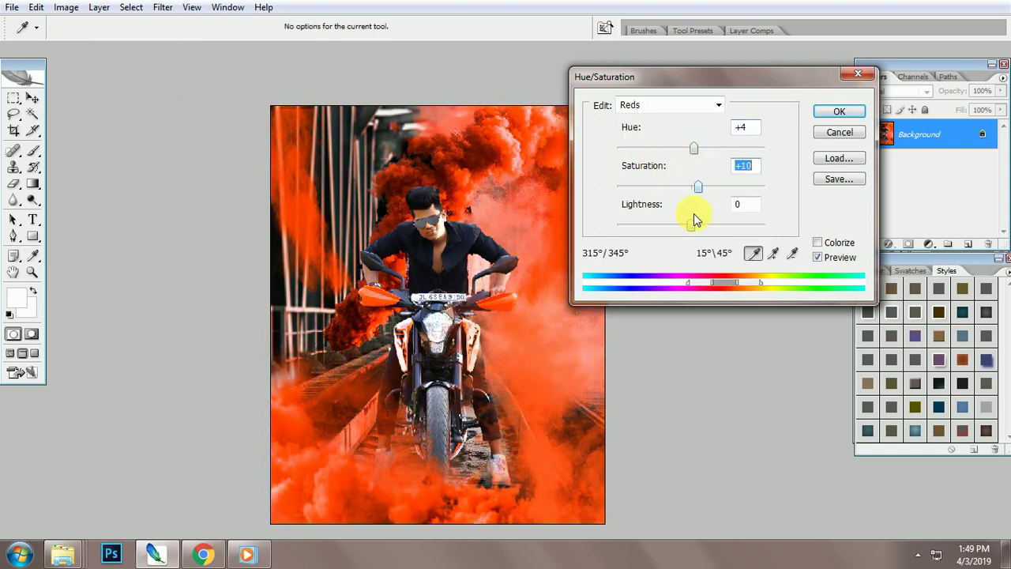
click(667, 105)
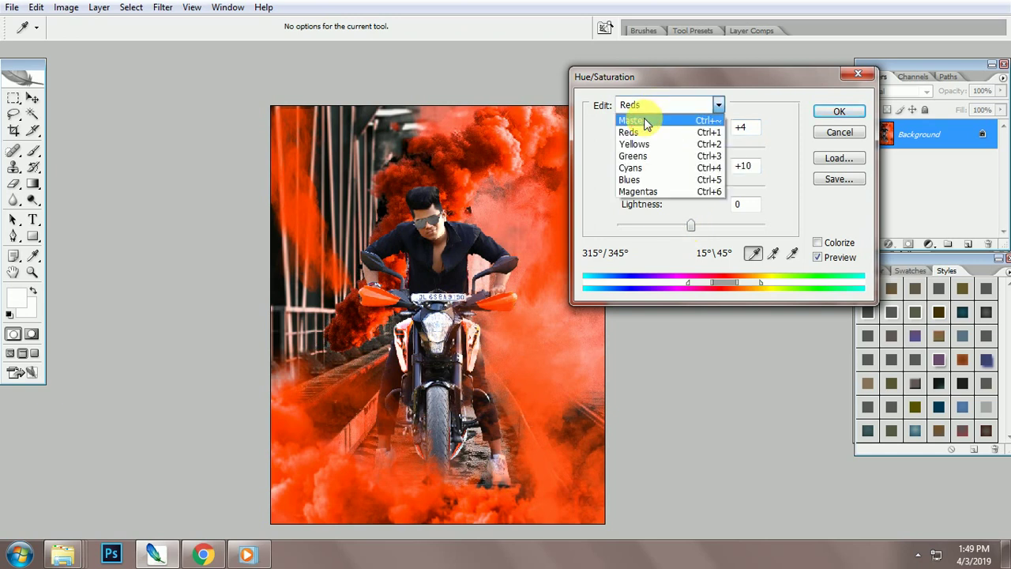
click(642, 118)
drag(691, 148, 697, 150)
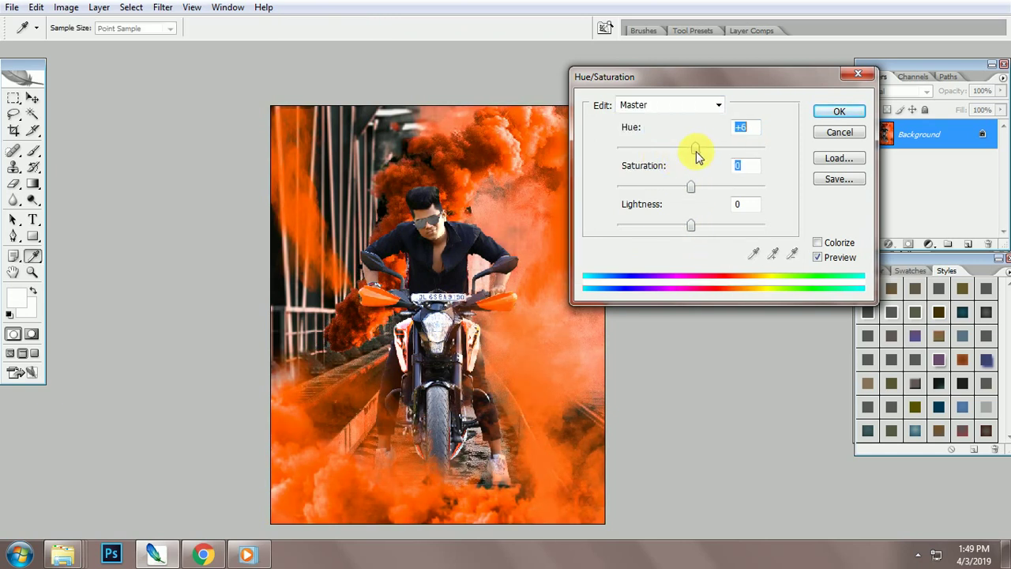
click(829, 113)
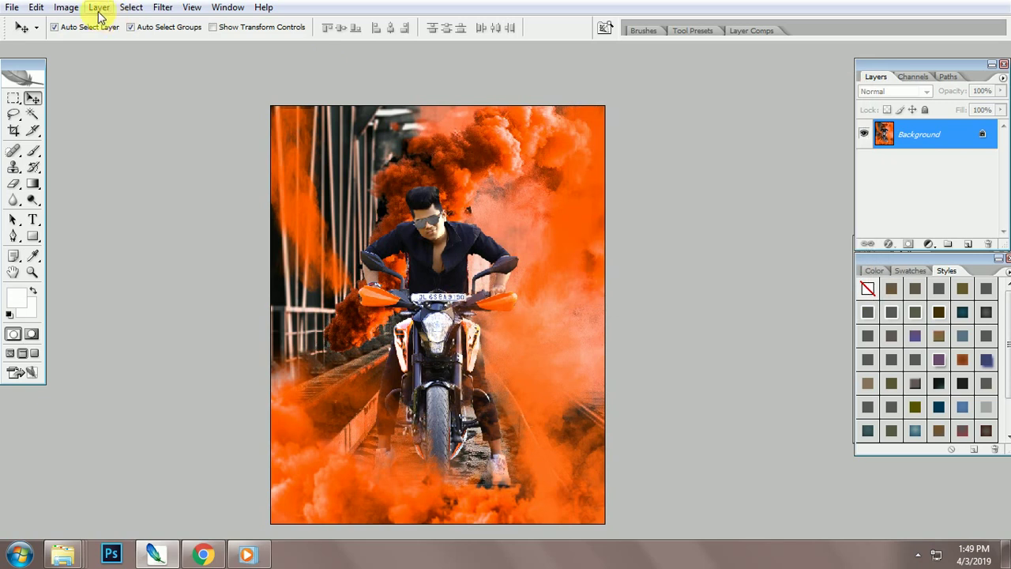
- Apply a midtone Color Balance of +13, -19, -1 to warm the smoke toward red-orange
click(68, 8)
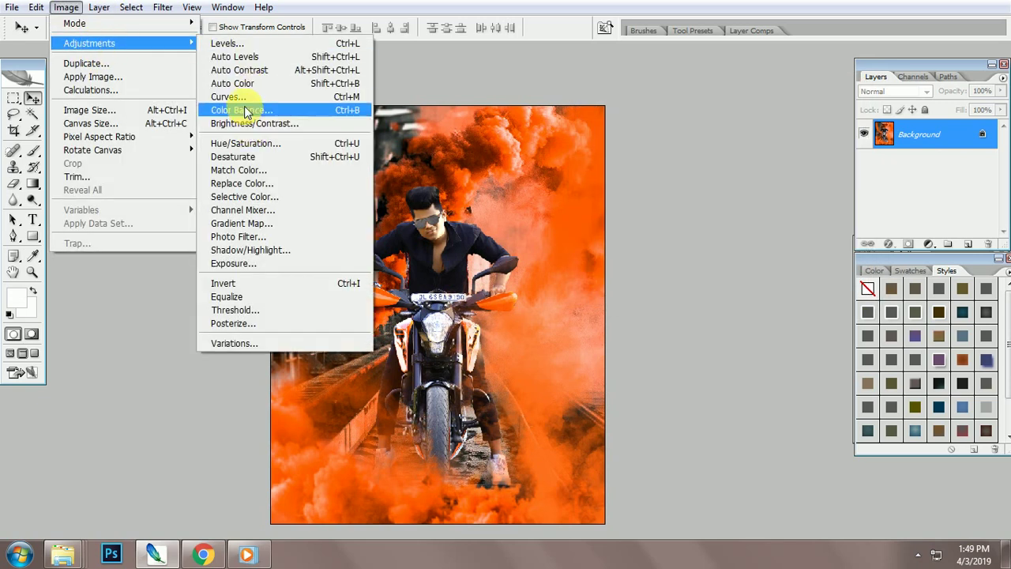
click(247, 111)
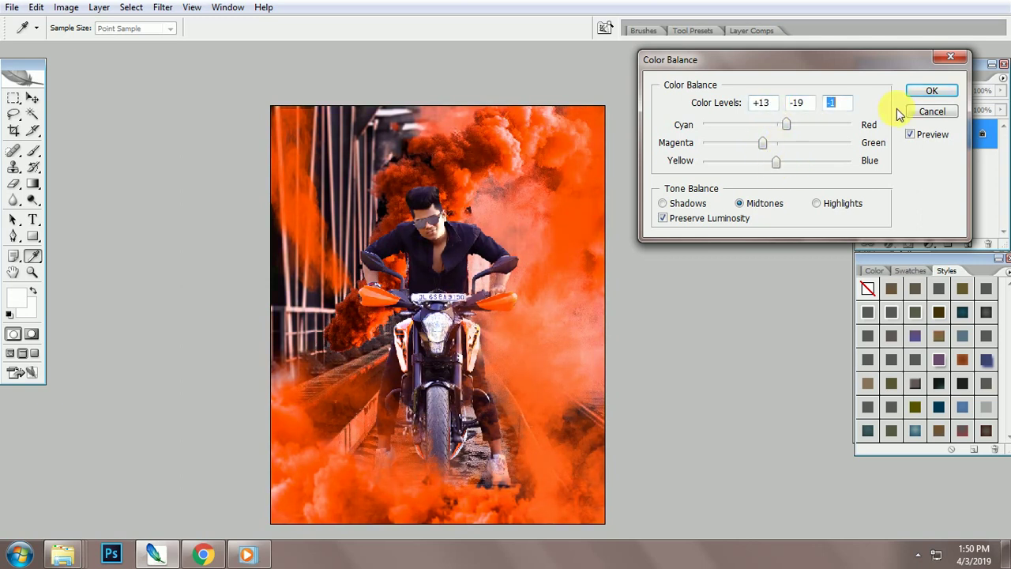
click(933, 92)
- Open blur-bokeh-colors-716656.jpg from the Youtube Stocks folder in Photoshop
key(v)
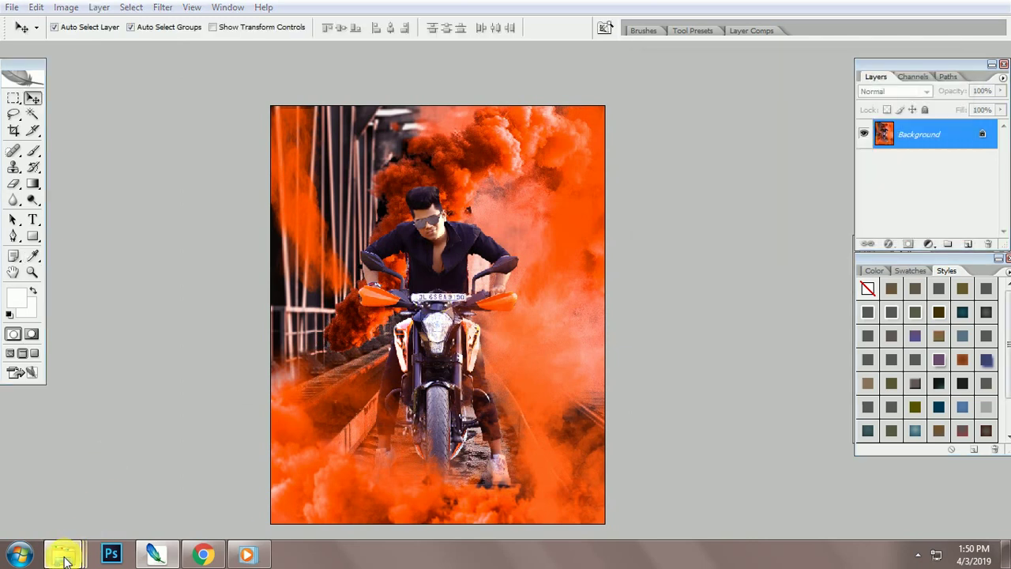
click(256, 474)
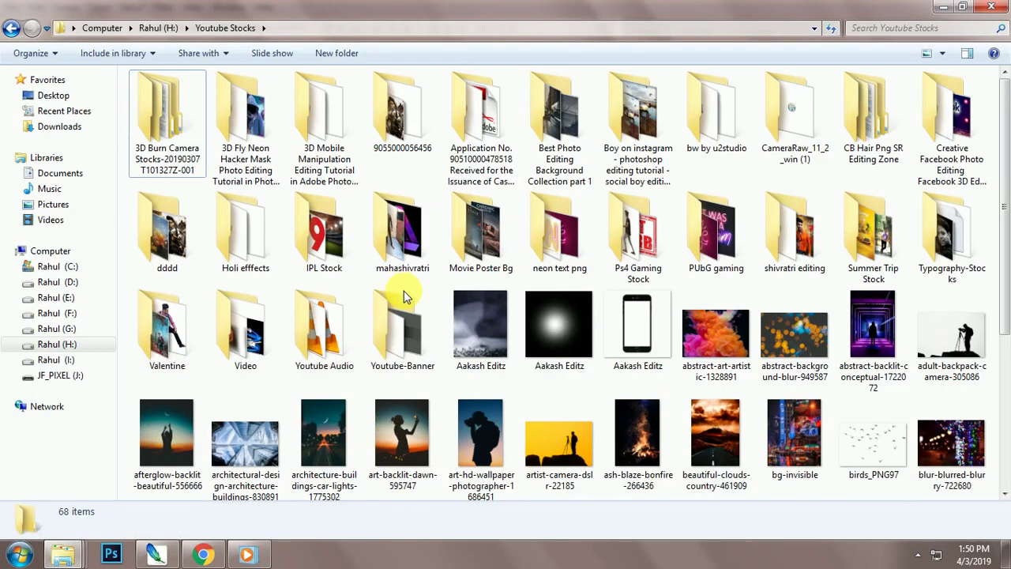
scroll(413, 360, down, 3)
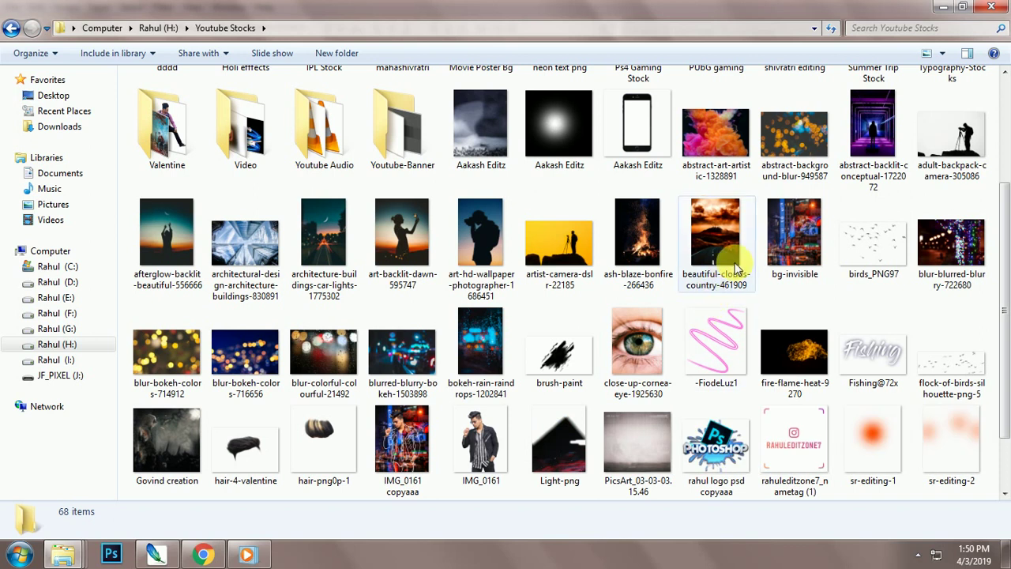
scroll(734, 269, down, 2)
scroll(786, 197, up, 4)
mouse_move(795, 212)
mouse_down()
mouse_move(289, 423)
mouse_move(155, 555)
mouse_move(390, 308)
mouse_up()
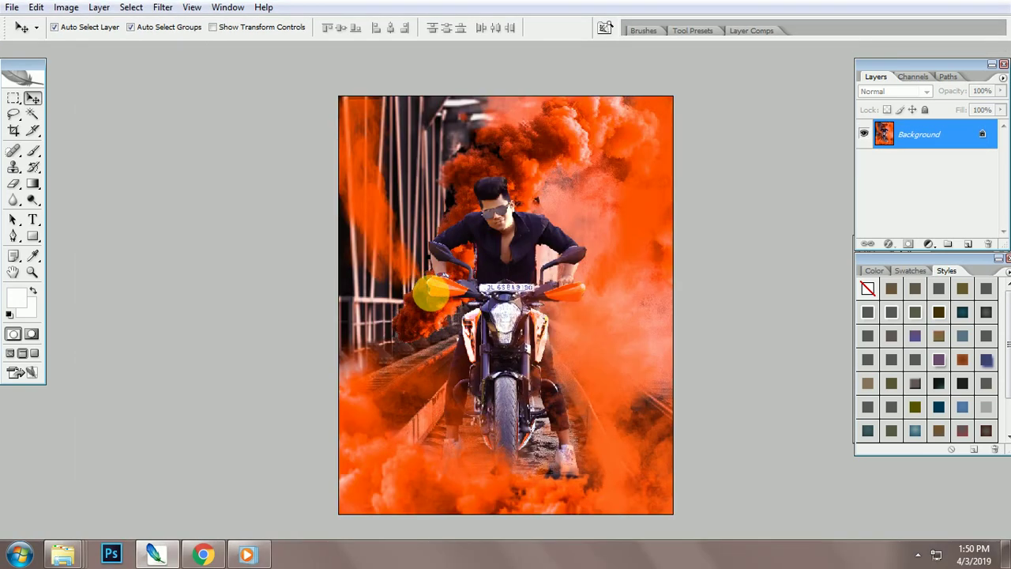
- Place the bokeh photo as Layer 1, rotate it 90° and stretch it across the canvas
mouse_move(429, 289)
mouse_down()
mouse_move(345, 105)
mouse_move(292, 136)
mouse_up()
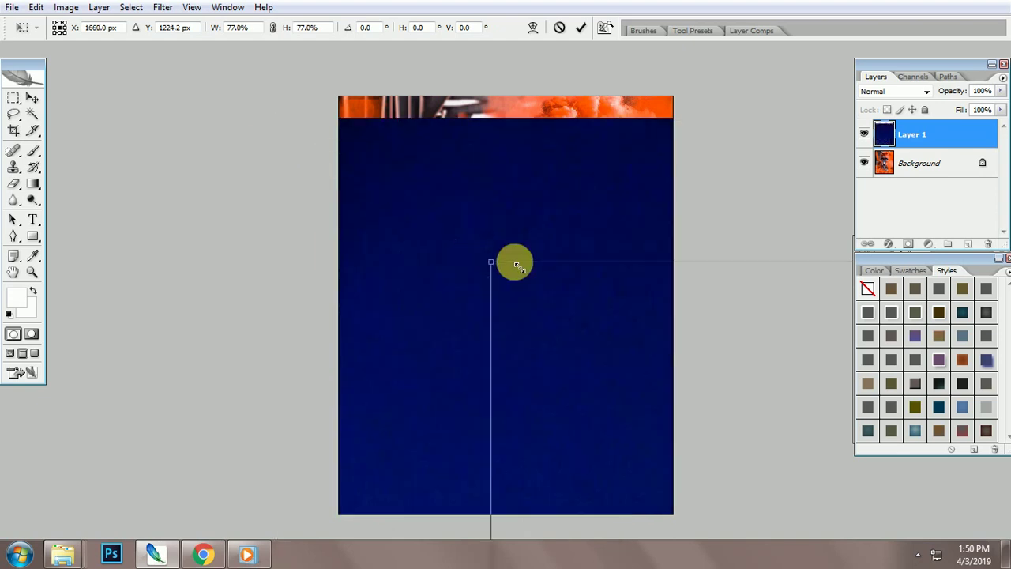
drag(278, 120, 249, 104)
scroll(371, 205, down, 1)
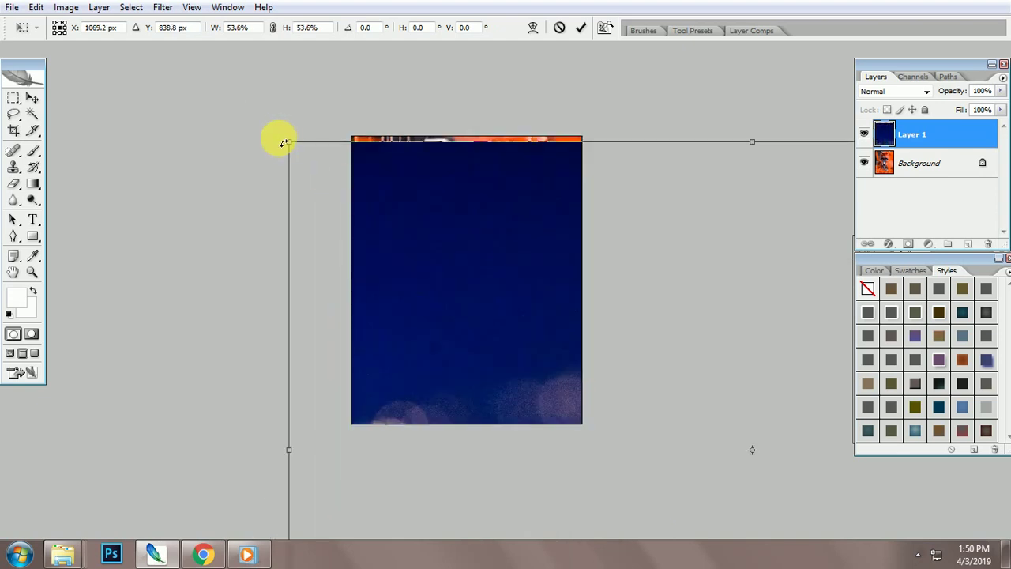
mouse_move(289, 141)
mouse_down()
mouse_move(683, 405)
mouse_move(401, 176)
mouse_up()
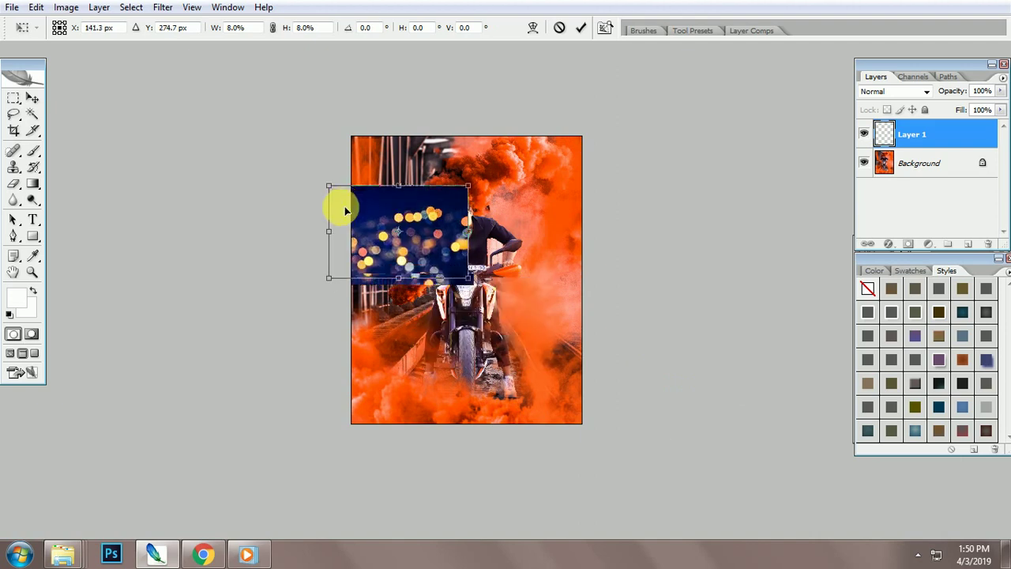
right_click(485, 198)
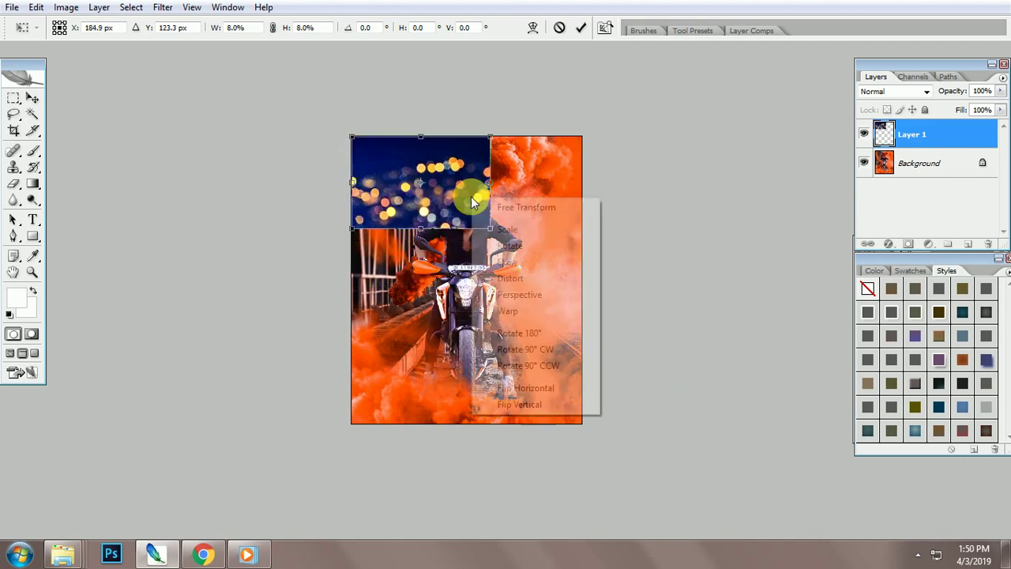
click(521, 364)
mouse_move(426, 246)
mouse_down()
mouse_move(412, 247)
mouse_move(595, 417)
mouse_move(589, 433)
mouse_up()
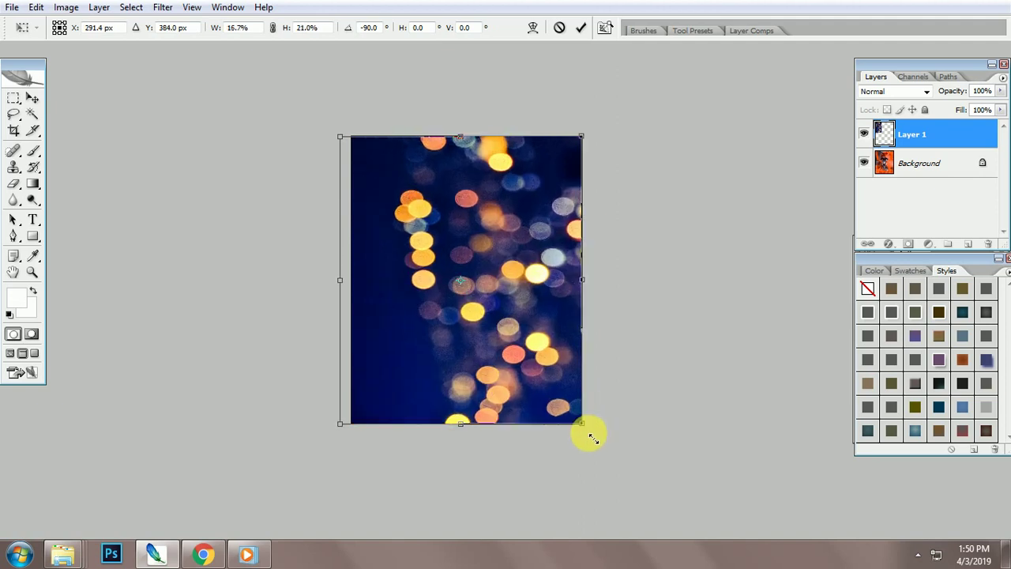
key(Return)
- Set Layer 1's blend mode to Lighten so the bokeh lights glow over the smoke
click(873, 92)
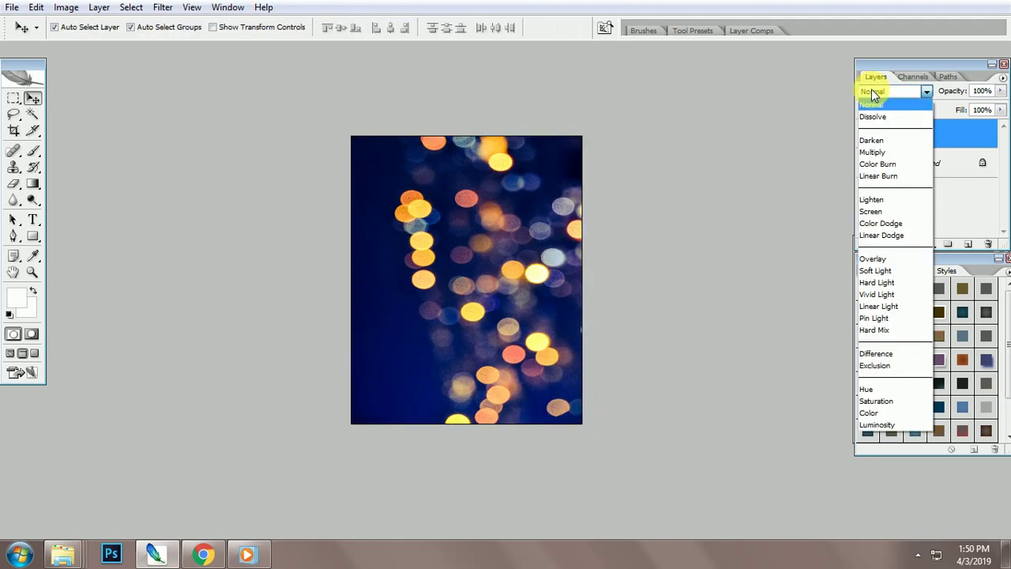
click(872, 91)
key(Down)
key(Down)
key(Down)
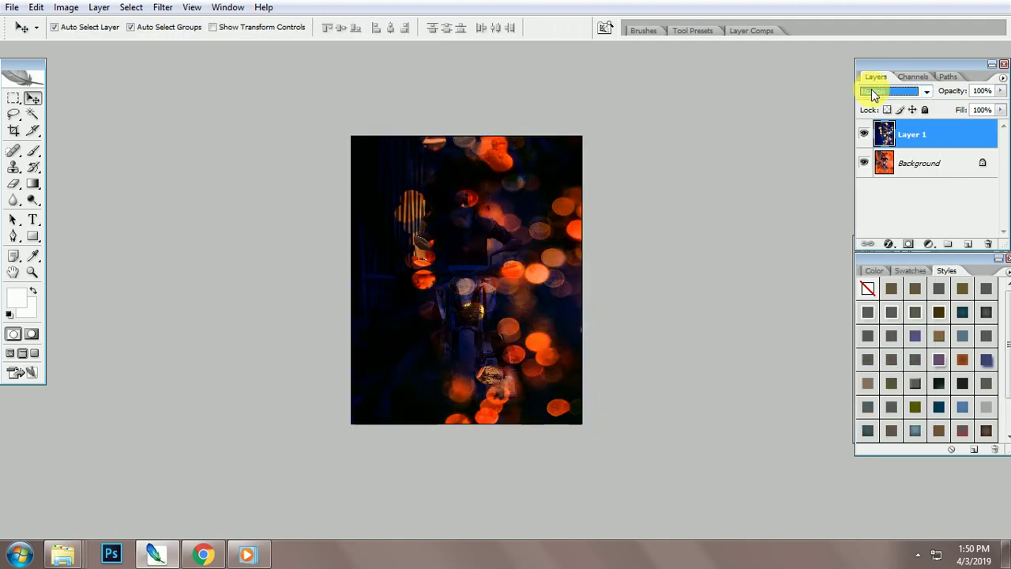
key(Down)
key(Down)
key(Down)
key(Down)
key(Down)
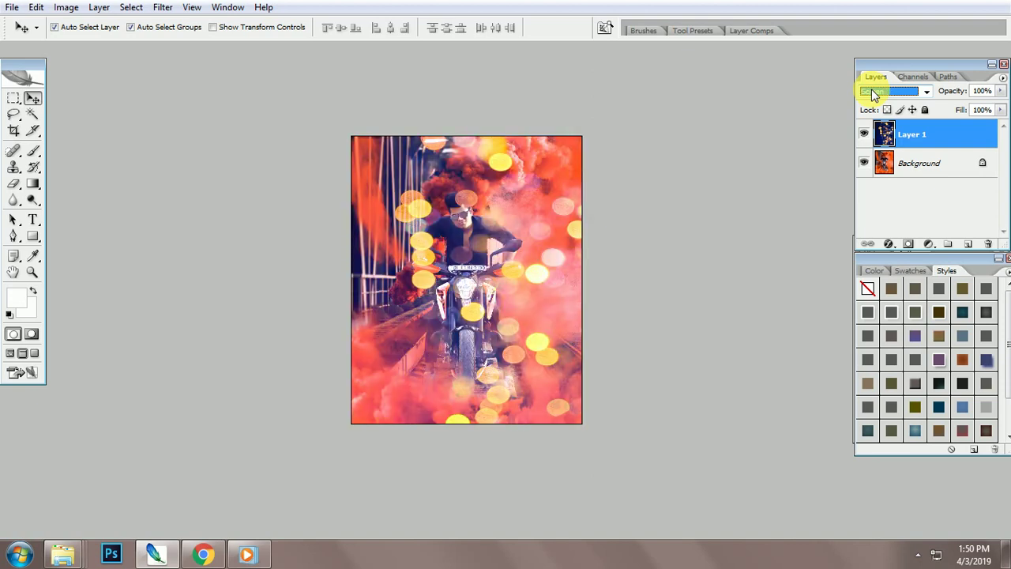
key(Up)
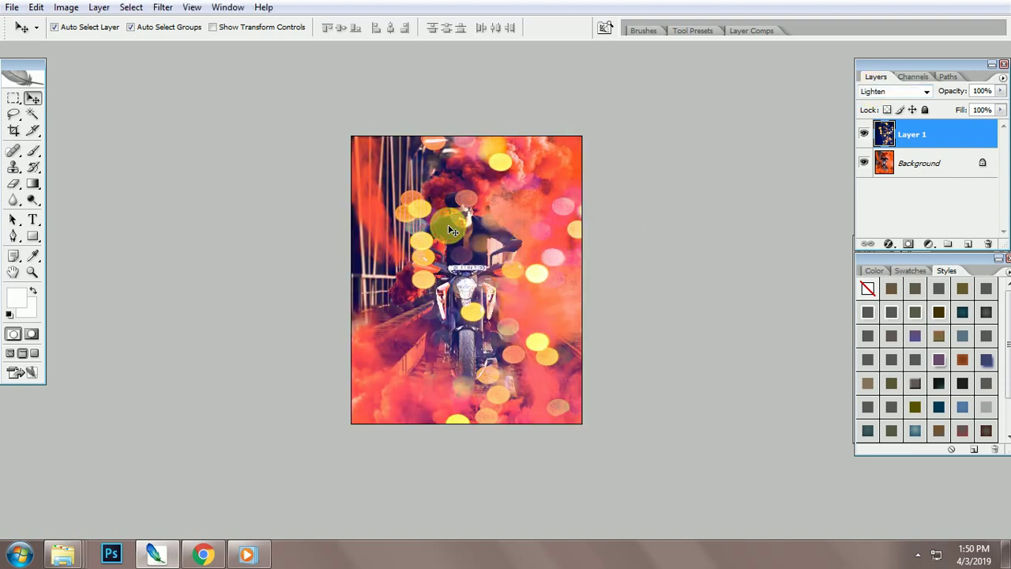
key(e)
key(v)
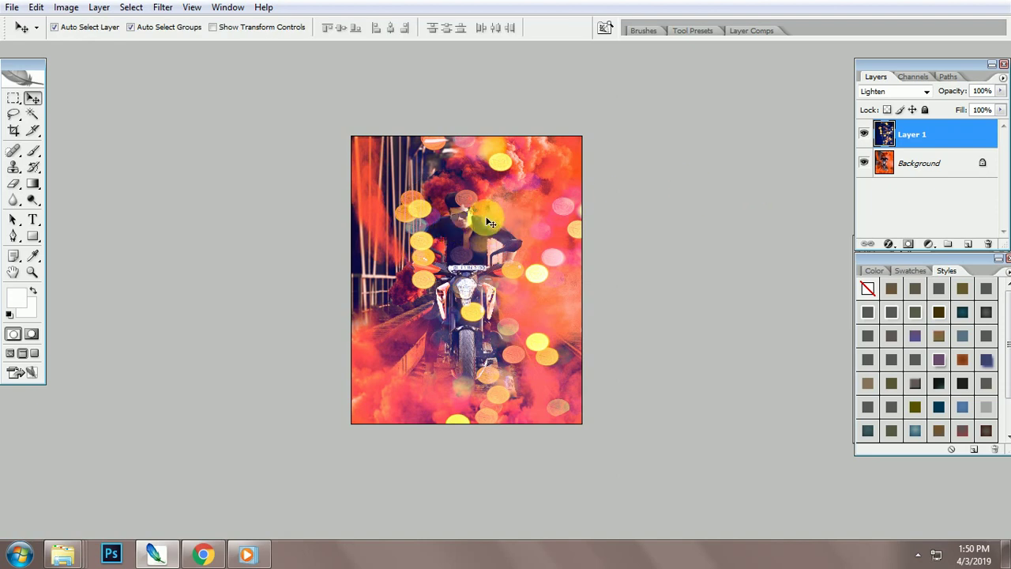
- Erase bokeh from the rider and motorbike and set the layer's opacity to 46%
key(e)
mouse_move(450, 219)
mouse_down()
mouse_move(446, 261)
mouse_move(474, 332)
mouse_move(490, 285)
mouse_move(449, 213)
mouse_move(470, 292)
mouse_up()
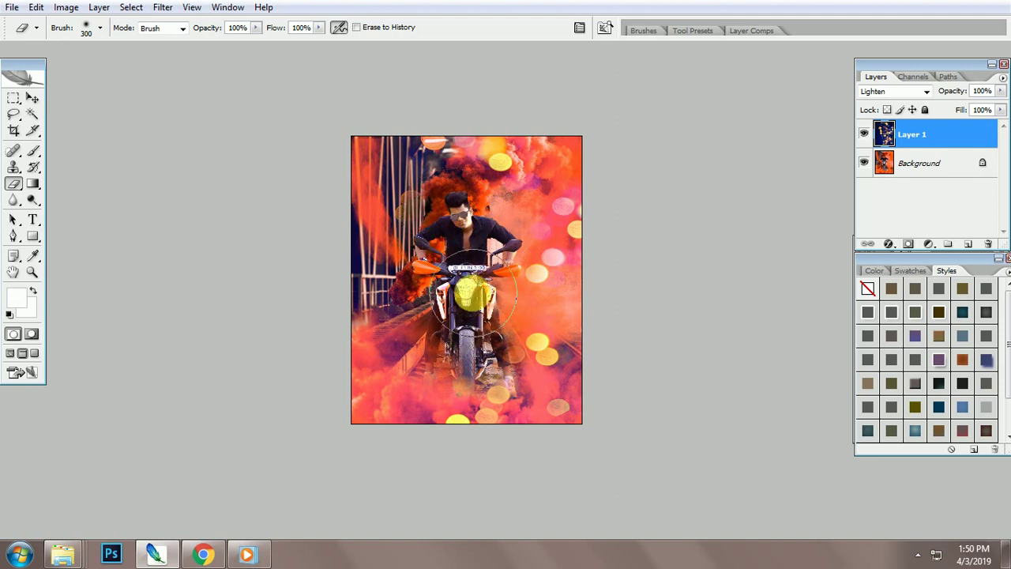
key(v)
click(983, 109)
drag(1001, 95, 961, 115)
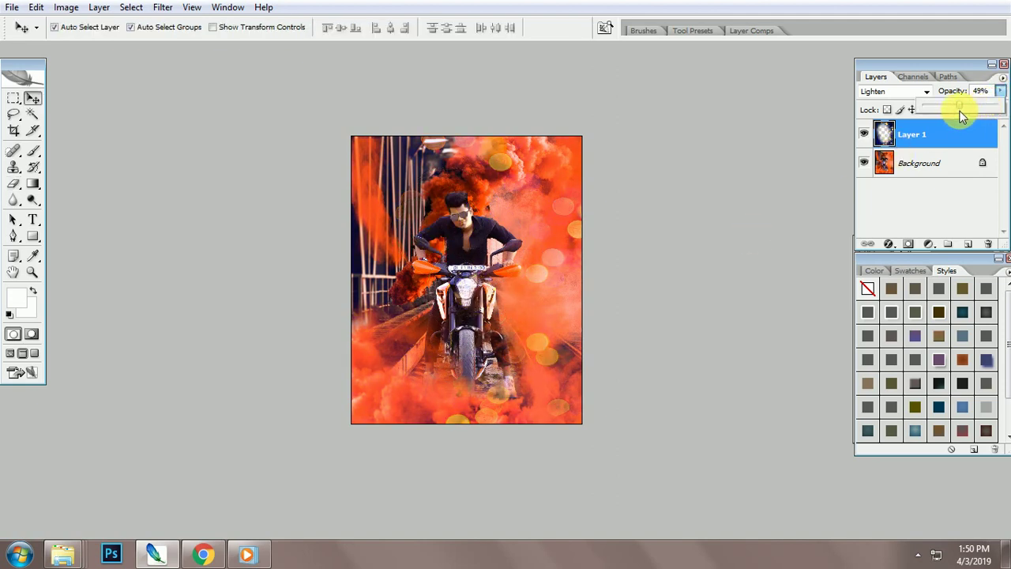
drag(961, 117, 958, 116)
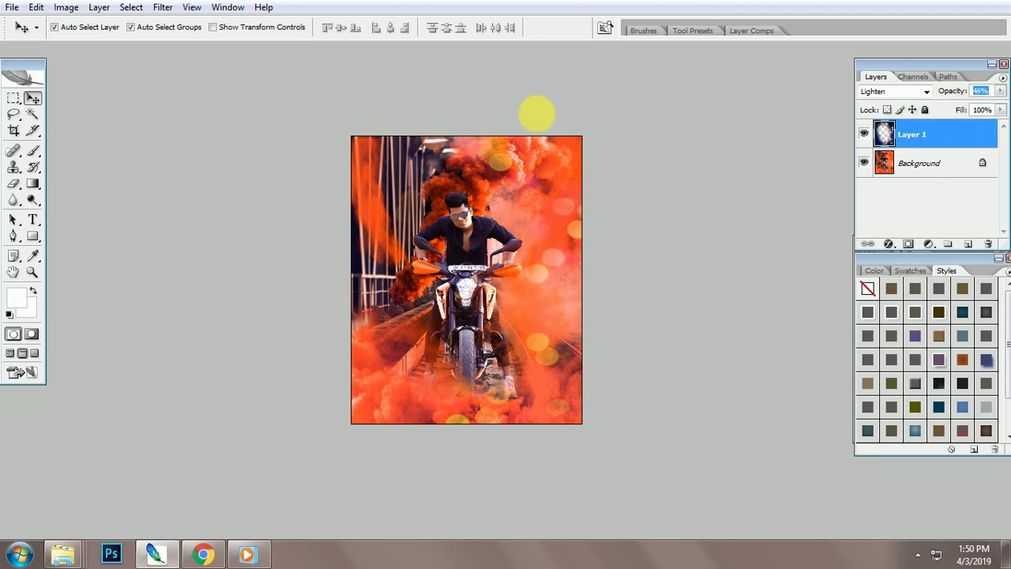
- Add a 180°-rotated copy of the bokeh layer and flatten the image
key(ctrl+j)
key(ctrl+t)
right_click(517, 338)
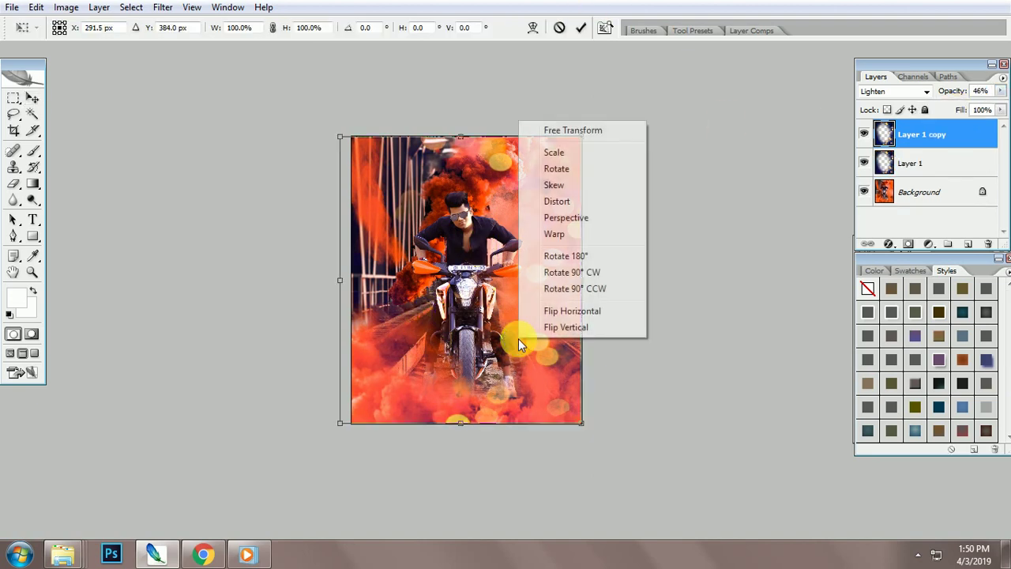
click(570, 255)
key(Return)
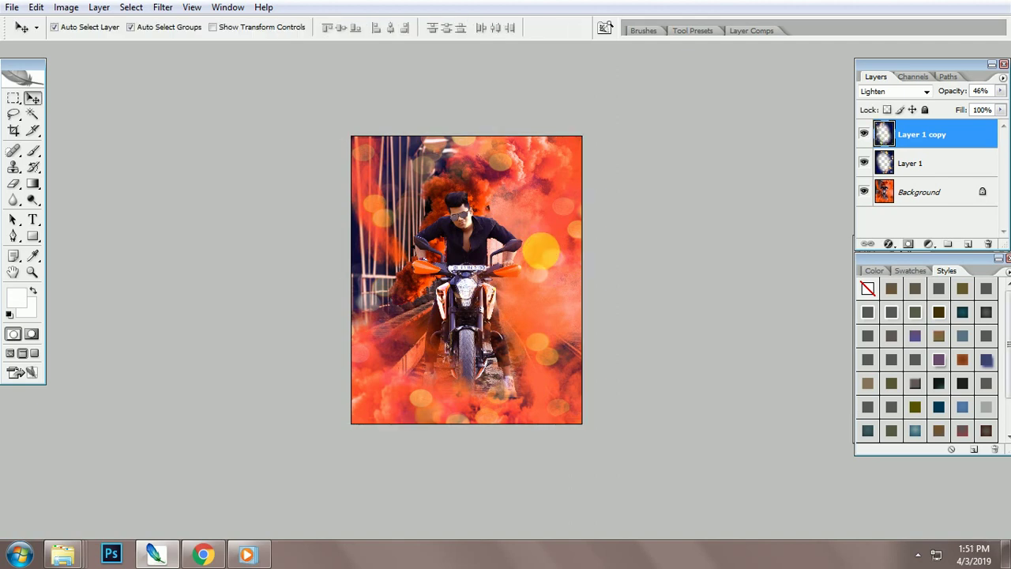
key(ctrl+shift+e)
- Fit the image to the screen in full-screen mode on black with all palettes hidden
key(h)
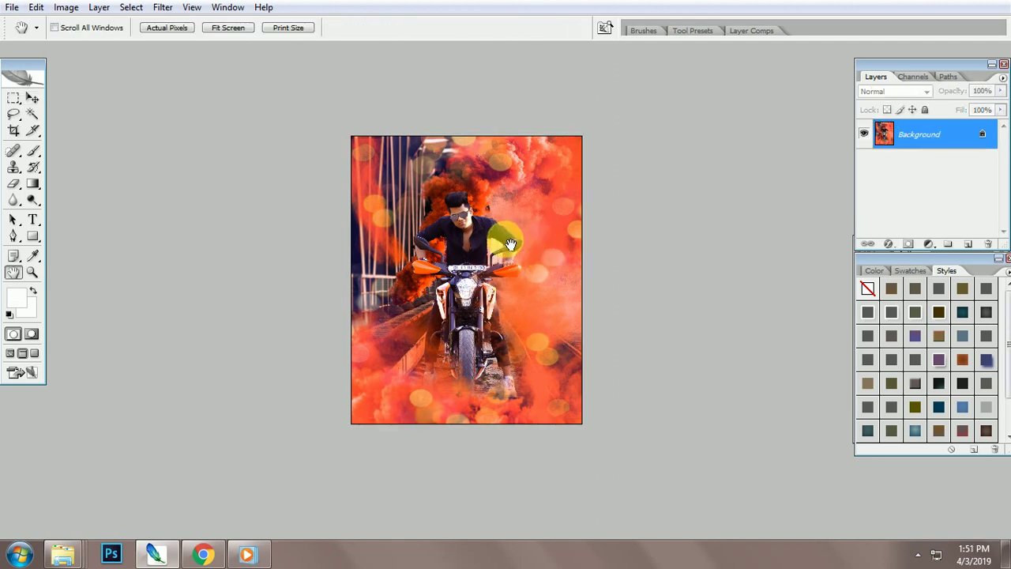
right_click(507, 240)
click(553, 250)
key(f)
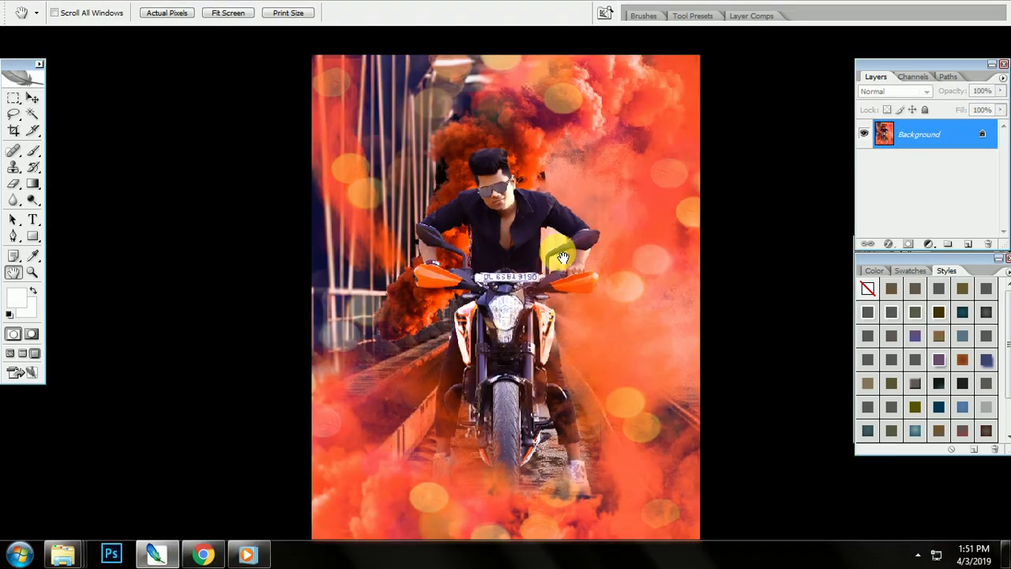
key(f)
key(f)
key(f)
right_click(537, 256)
click(553, 235)
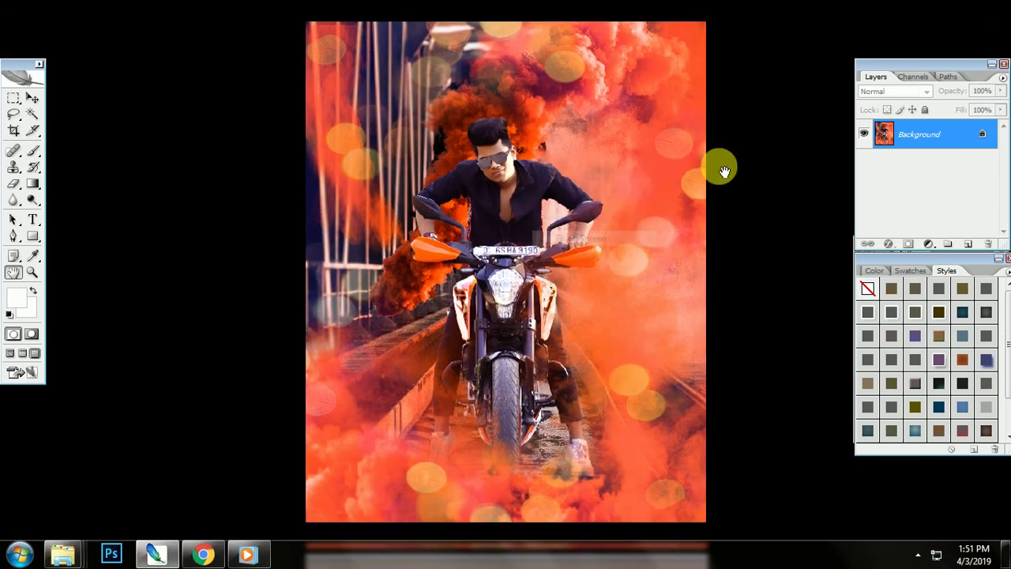
key(Tab)
key(Tab)
key(Tab)
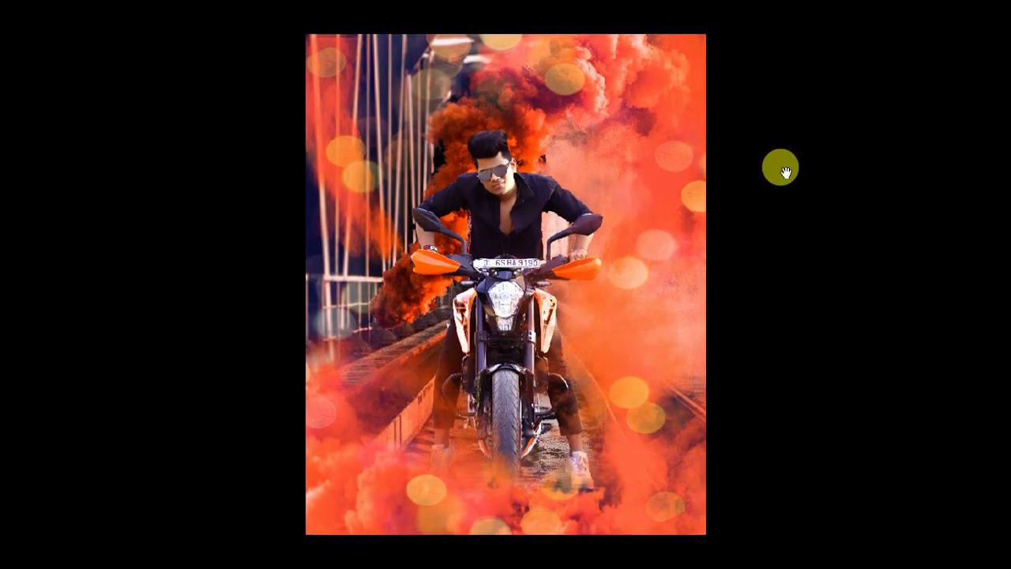